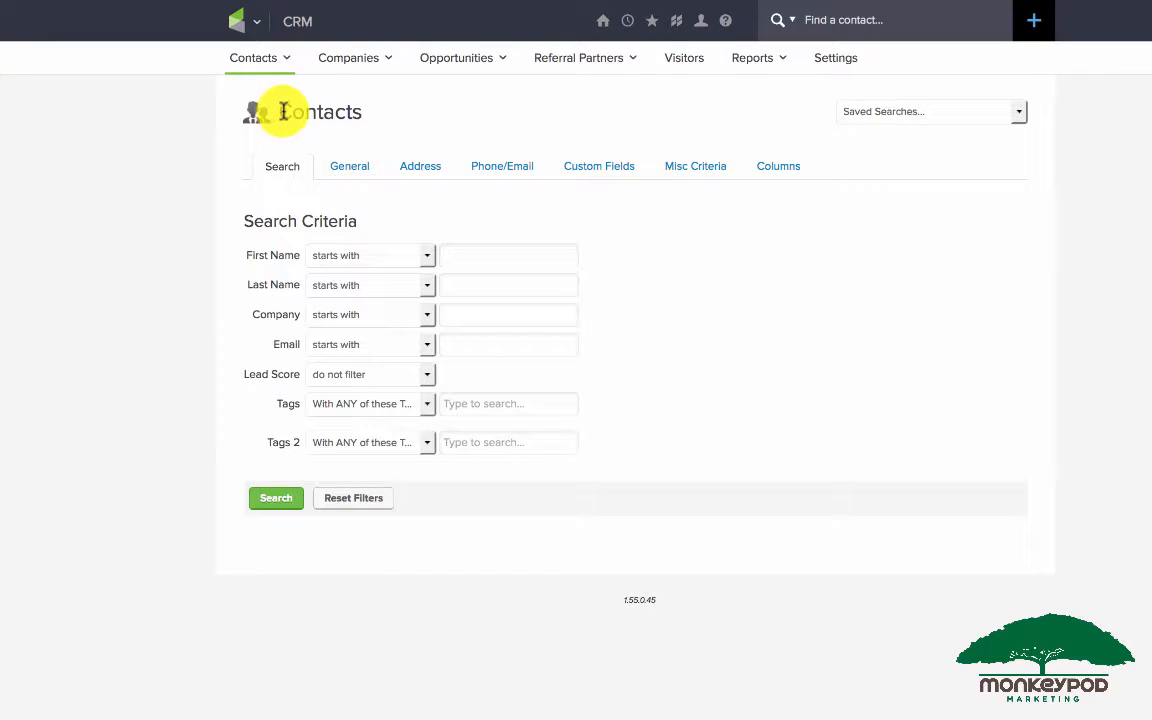
In the contact search's miscellaneous criteria, set the Data Exists field to First Name
click(686, 176)
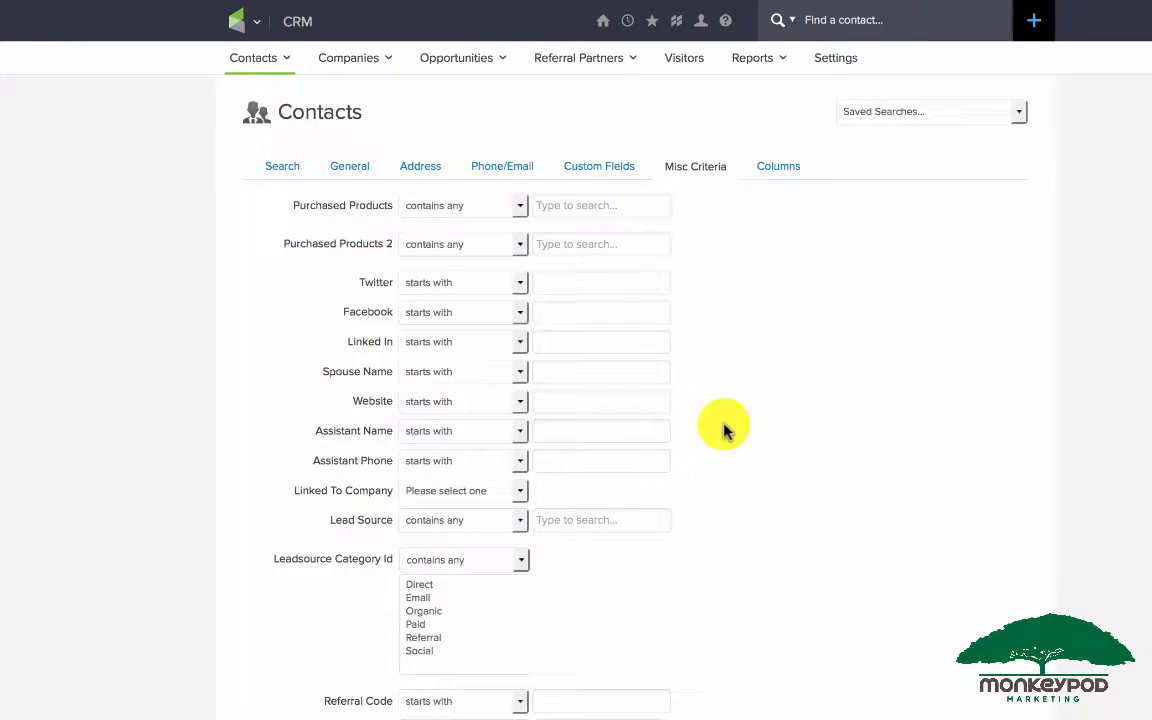
scroll(723, 429, down, 5)
scroll(725, 428, down, 3)
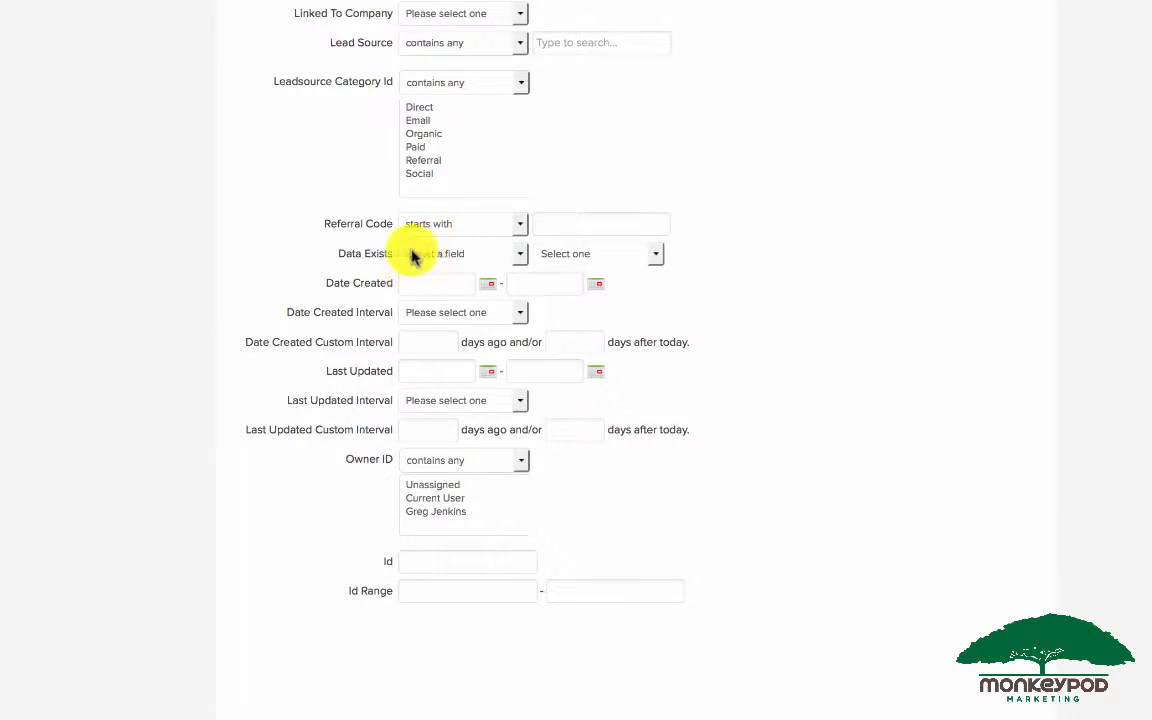
click(424, 257)
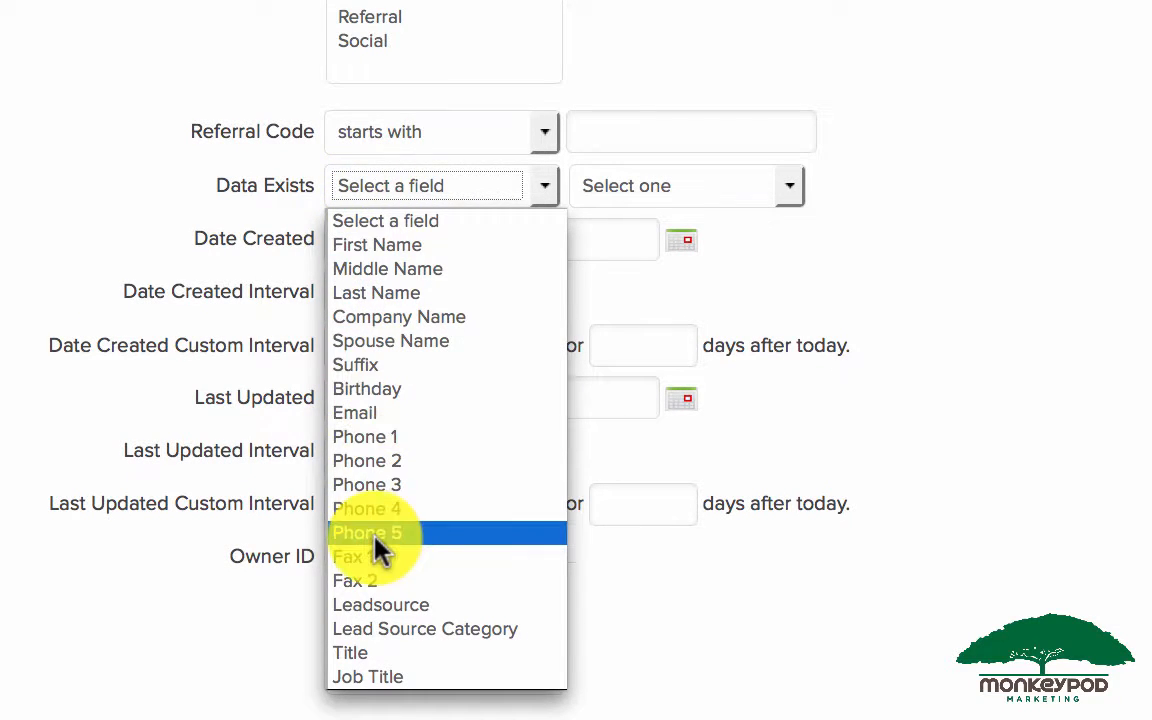
scroll(380, 548, down, 5)
scroll(380, 548, down, 2)
scroll(380, 548, up, 10)
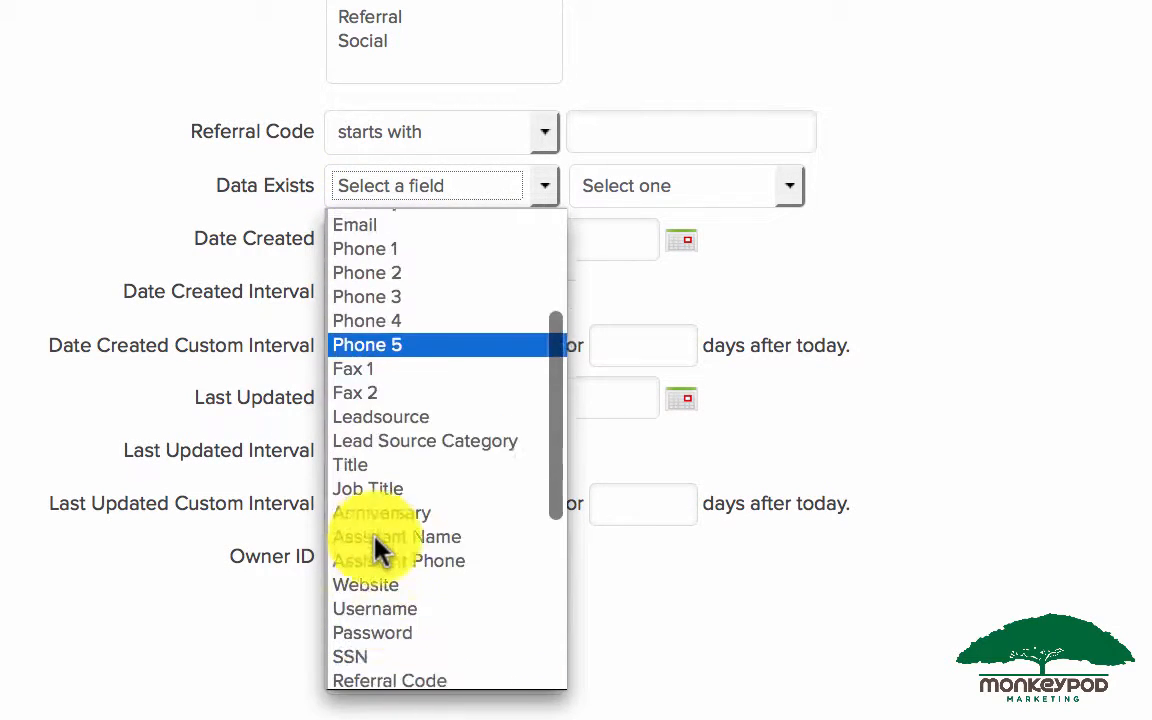
scroll(380, 548, up, 1)
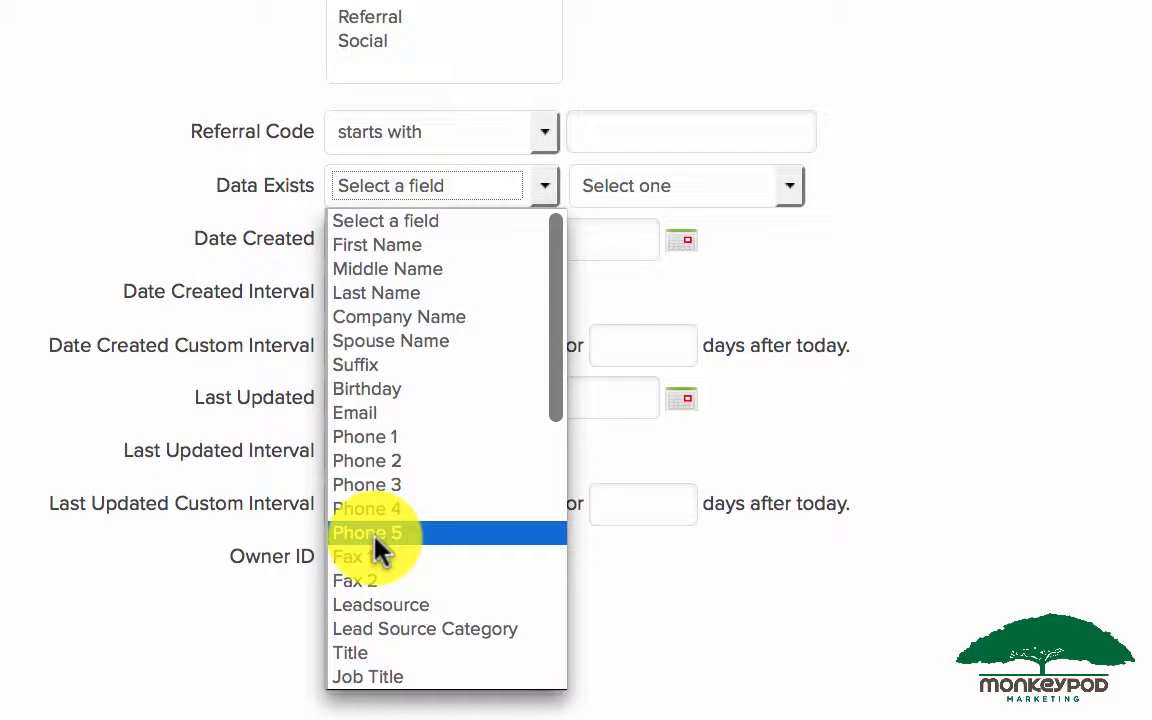
click(420, 252)
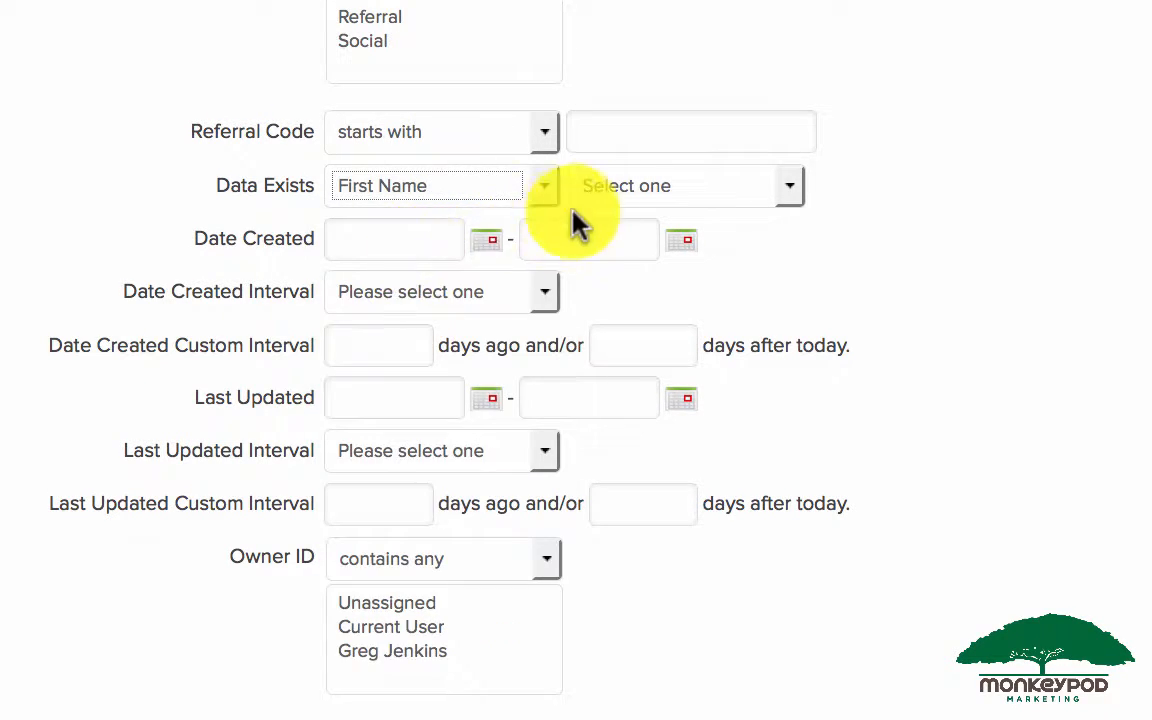
Set the Data Exists condition to "Doesn't have a value" and run the contact search
click(620, 196)
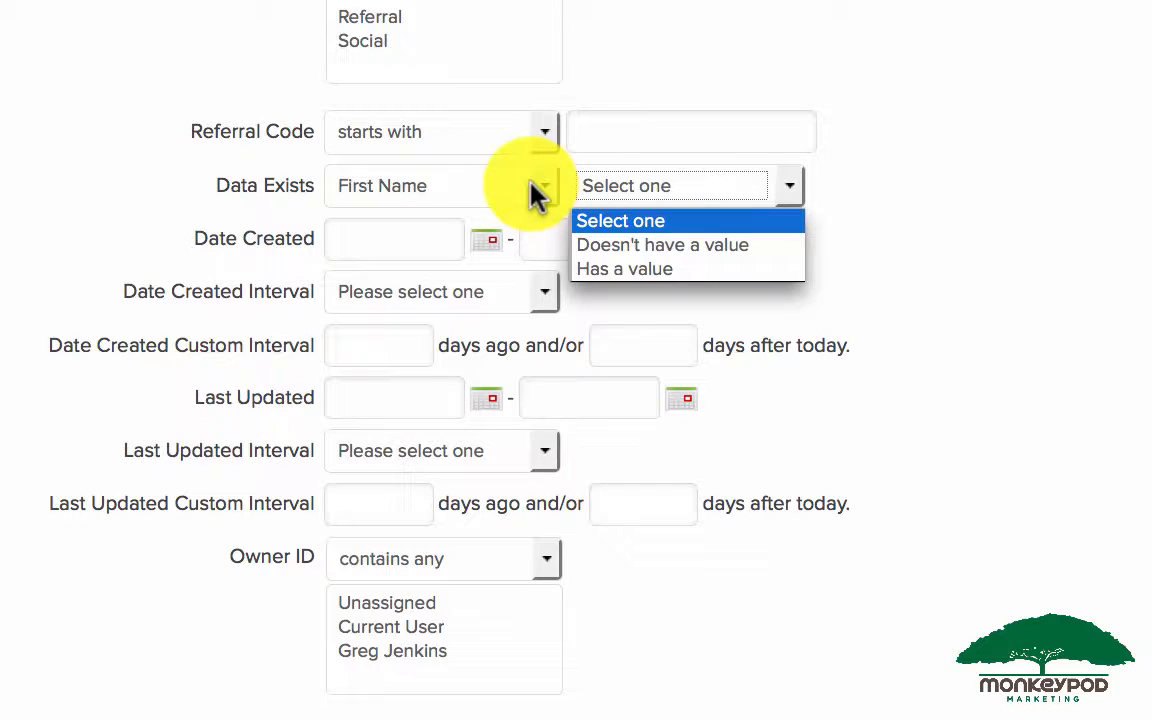
click(635, 246)
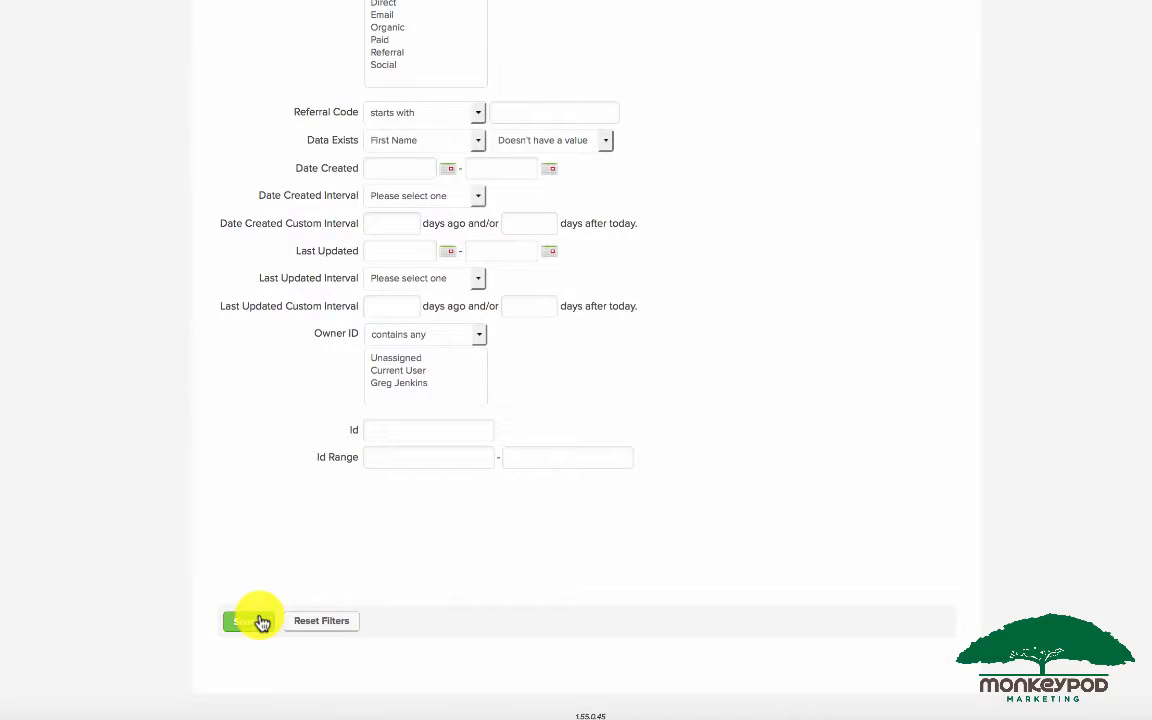
click(246, 622)
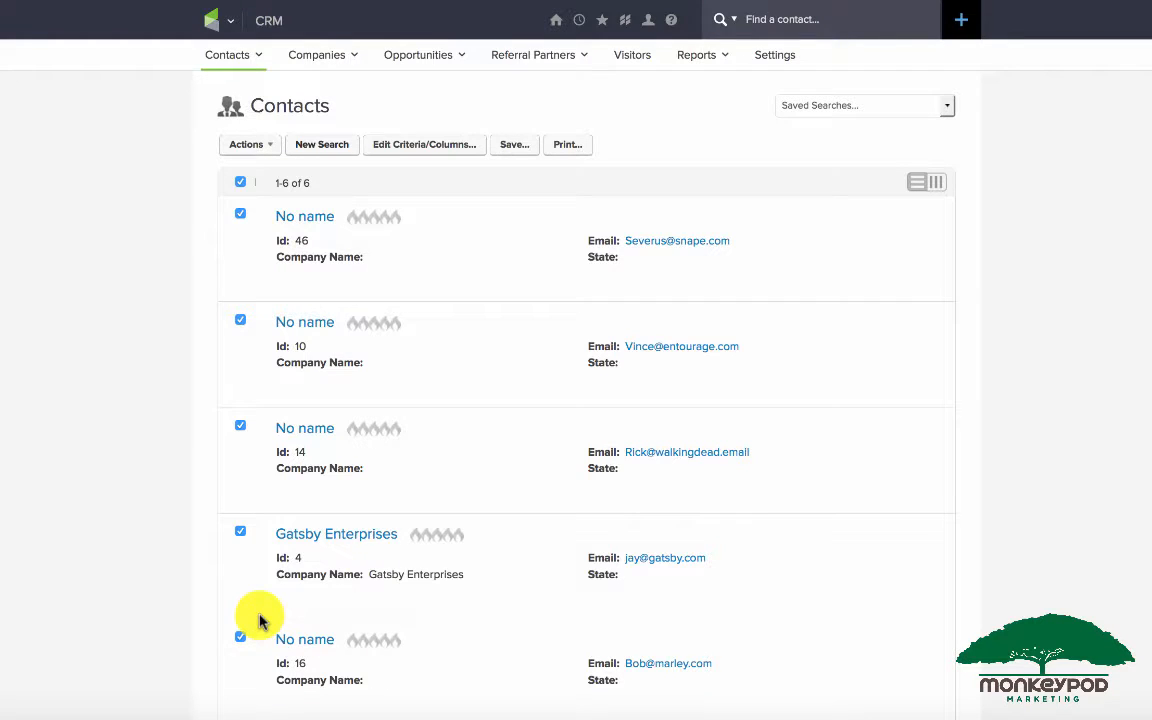
Fill in the first and last name of the first contact in the results, matching its e-mail address, and save
click(340, 224)
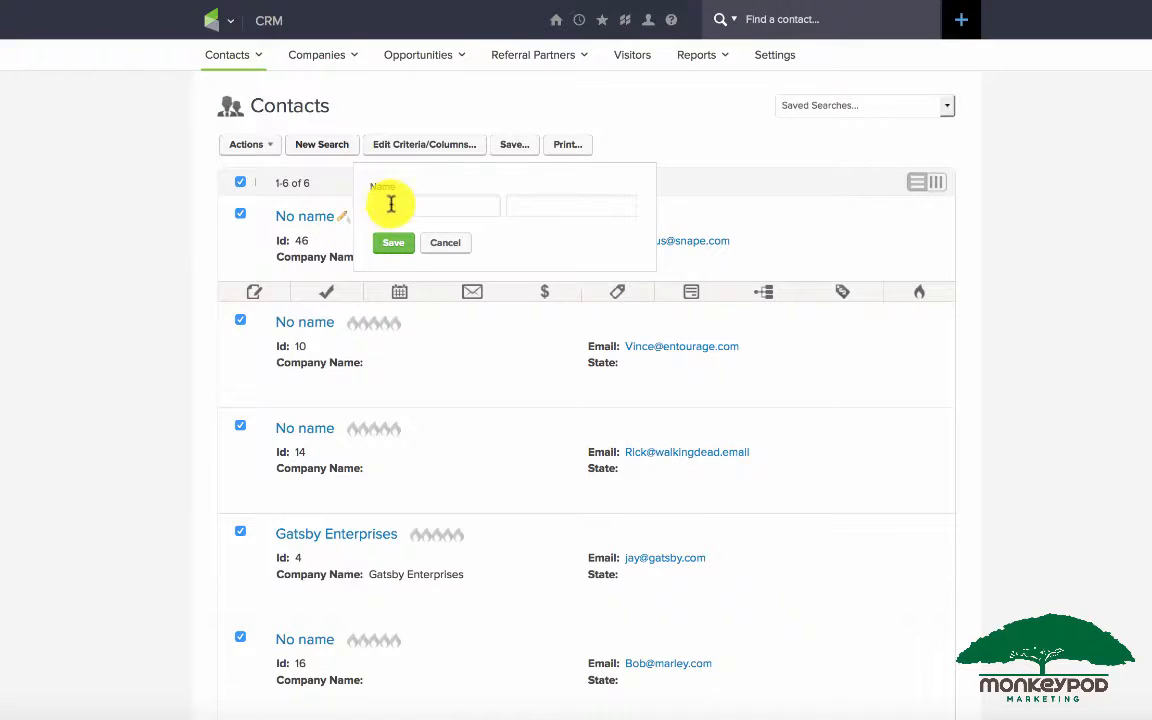
text(Severus Snap)
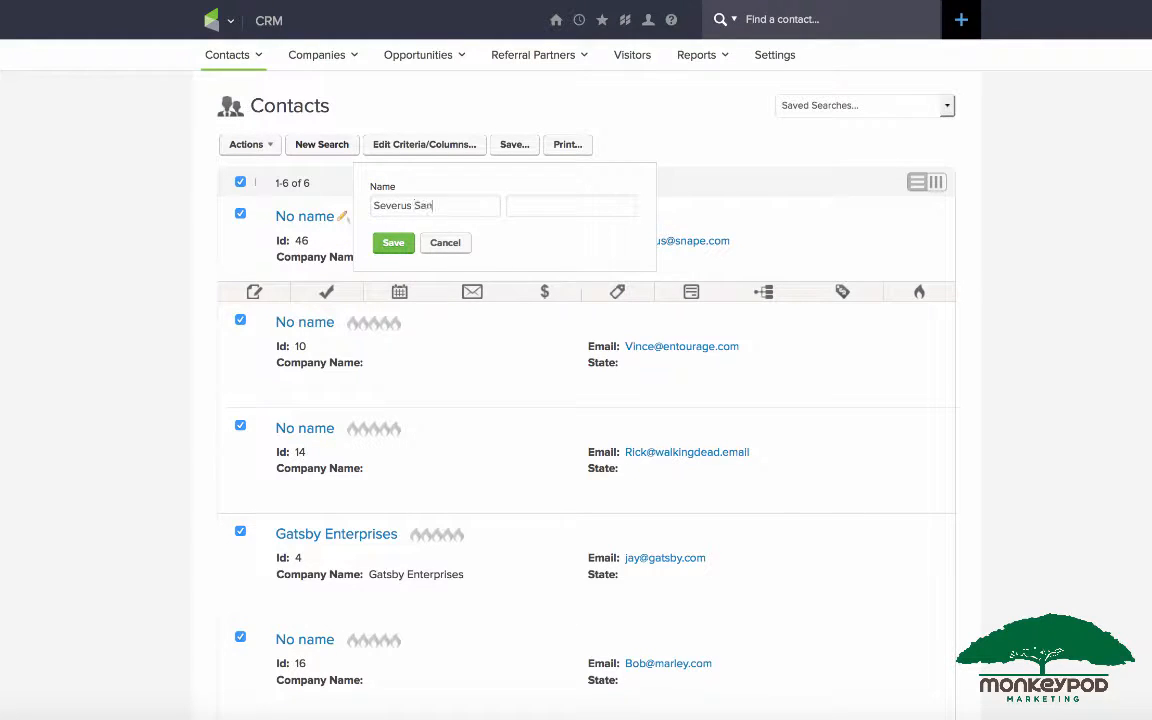
key(BackSpace)
key(BackSpace)
key(BackSpace)
key(BackSpace)
key(Tab)
text(Snape)
click(385, 243)
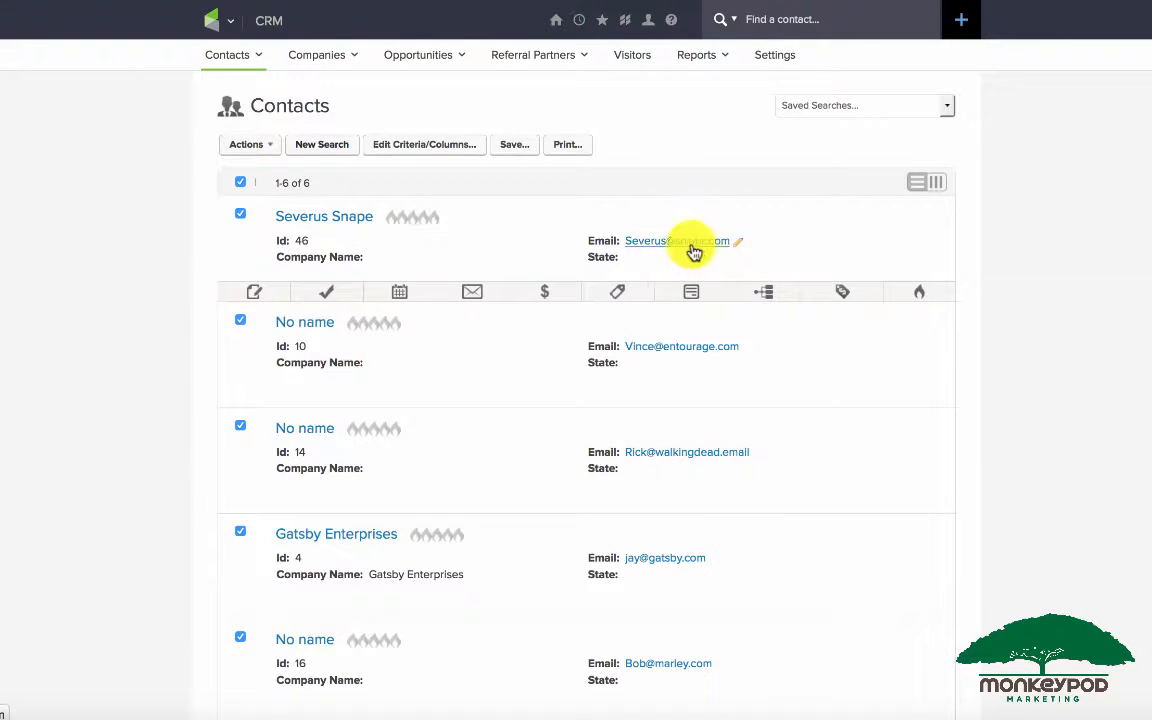
Add the first name to the second contact in the results, based on its e-mail address, and save
scroll(612, 360, down, 2)
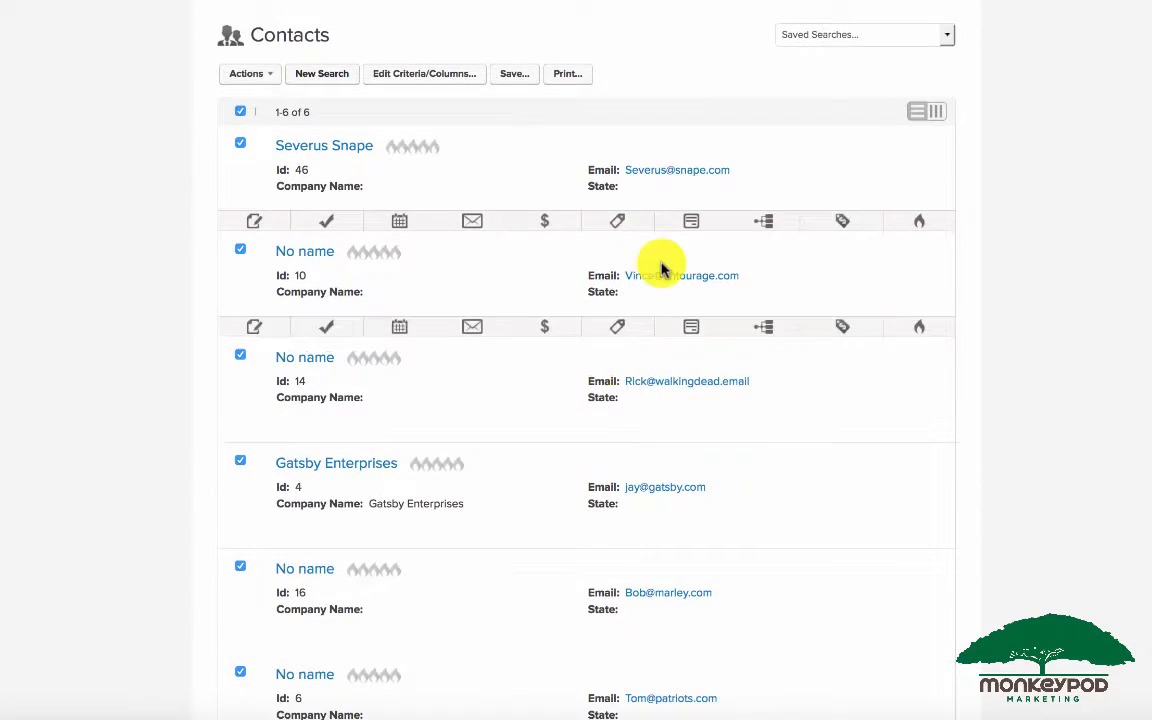
click(341, 261)
click(398, 242)
text(Vince)
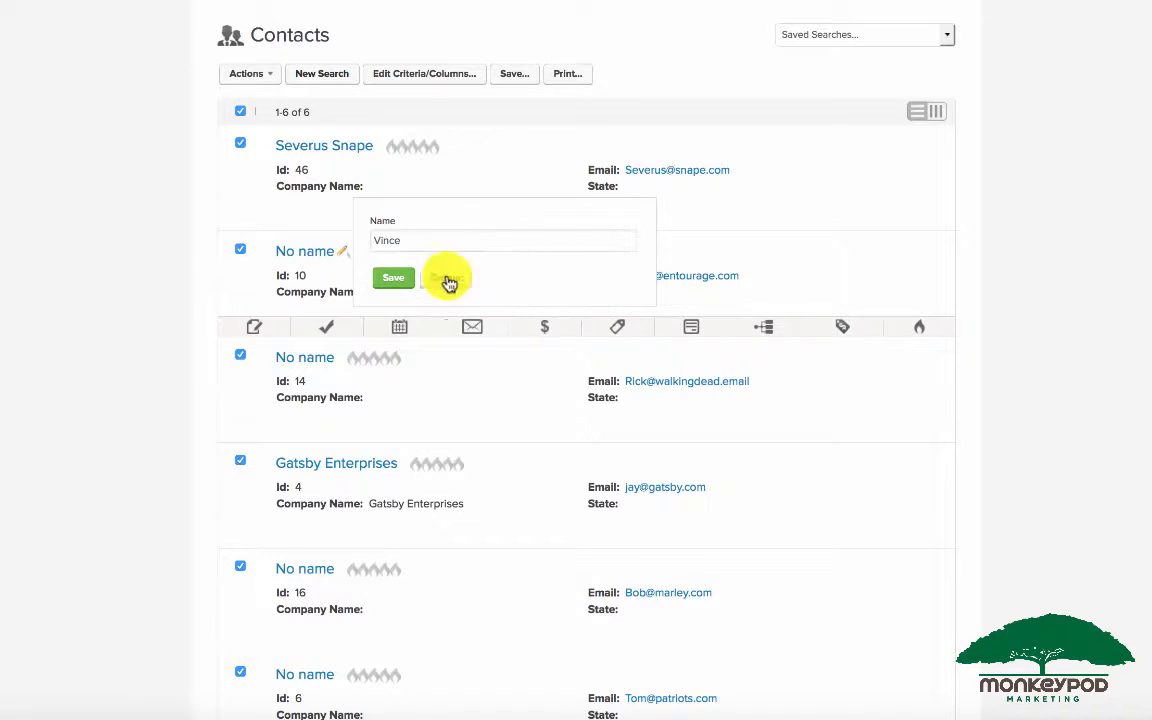
click(395, 279)
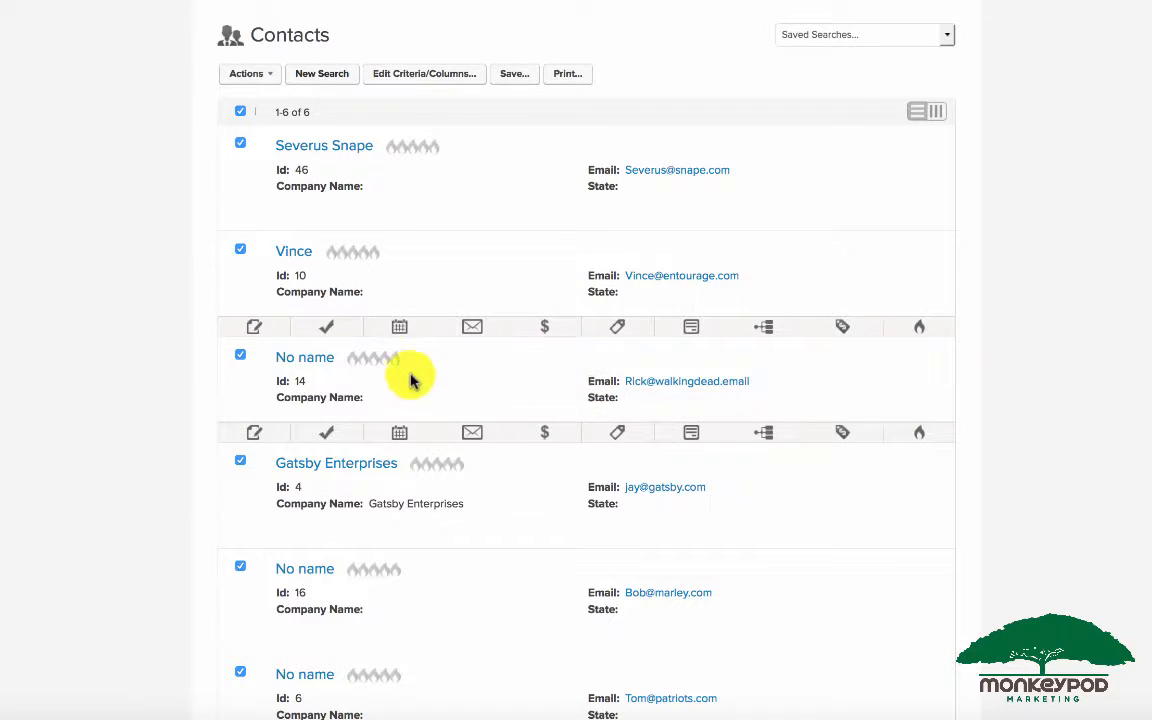
Add the first name to the third contact in the results, based on its e-mail address, and save
click(335, 359)
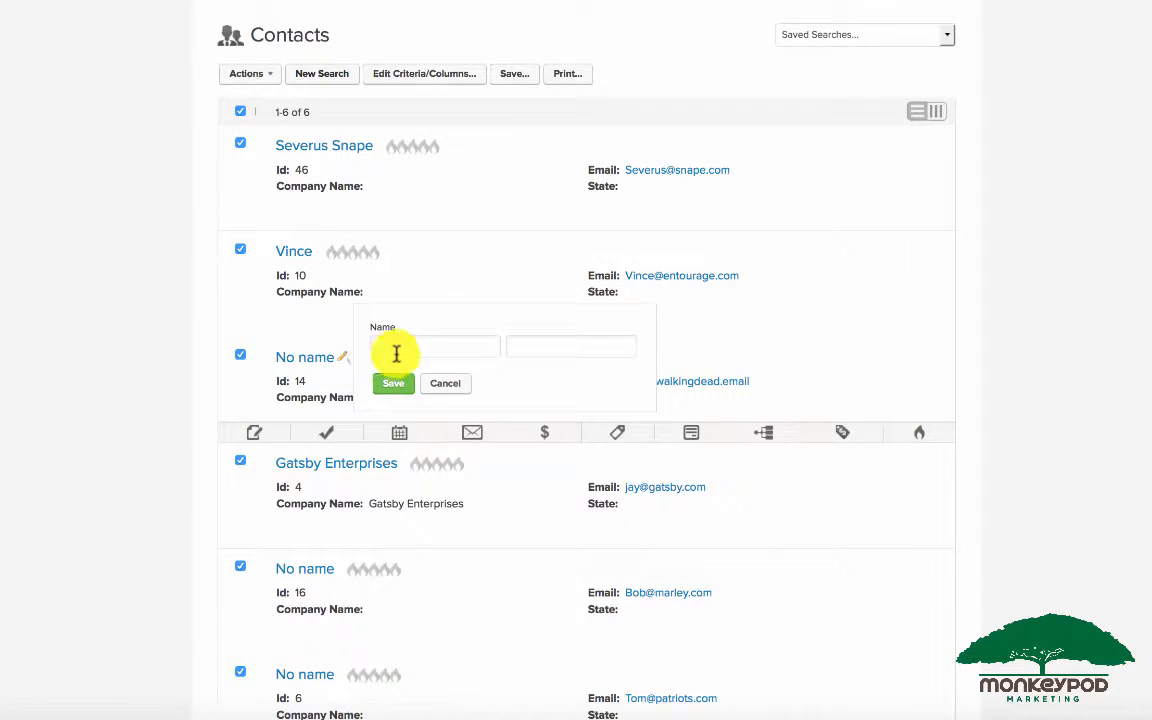
click(396, 346)
text(Rick)
click(401, 385)
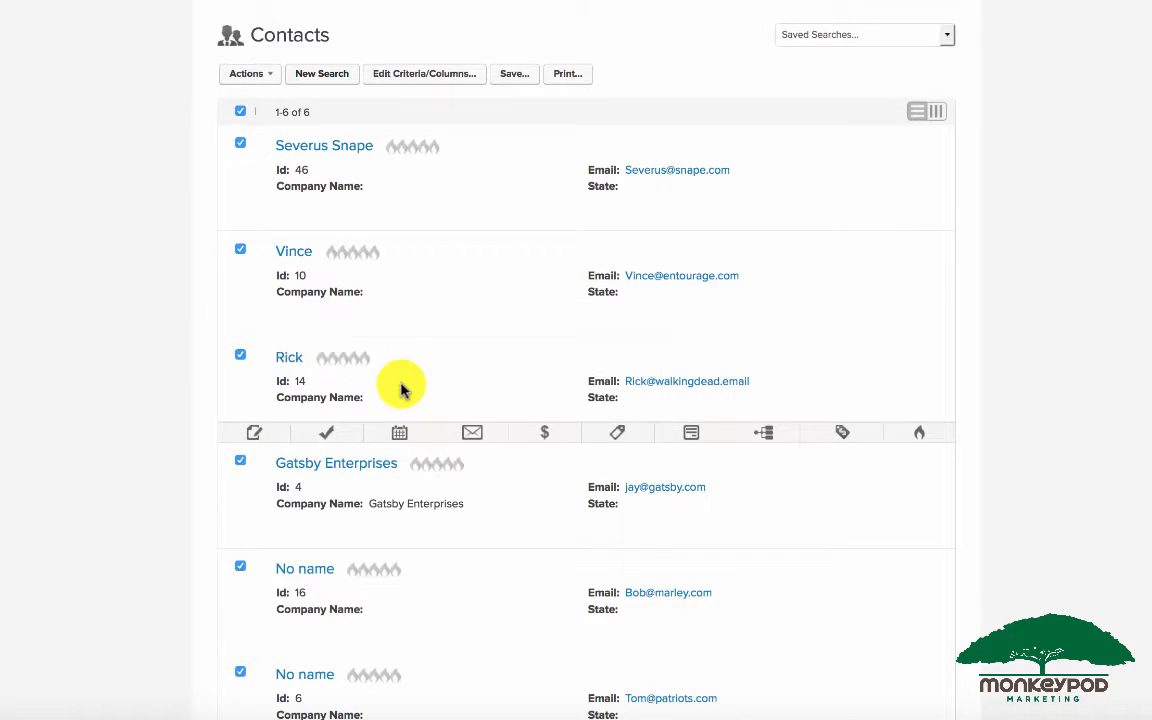
Enter the first and last name for the Gatsby Enterprises contact, matching its e-mail address, and save
scroll(401, 390, down, 2)
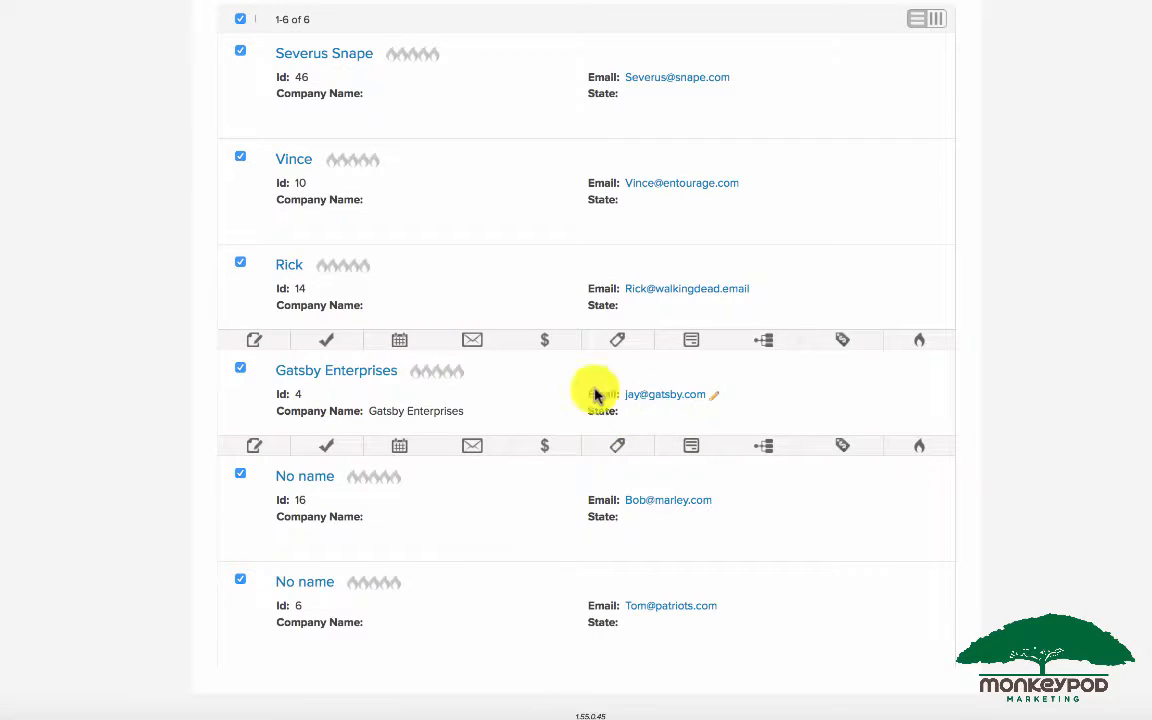
click(405, 372)
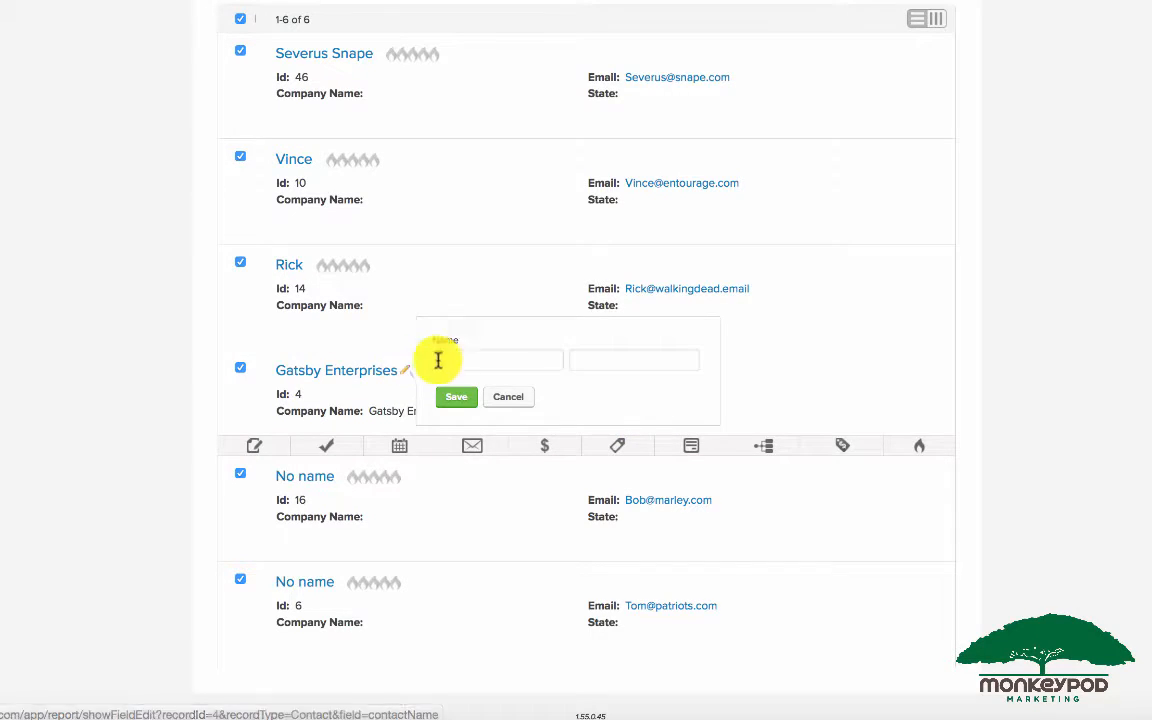
text(Jay)
key(Tab)
text(Gatsby)
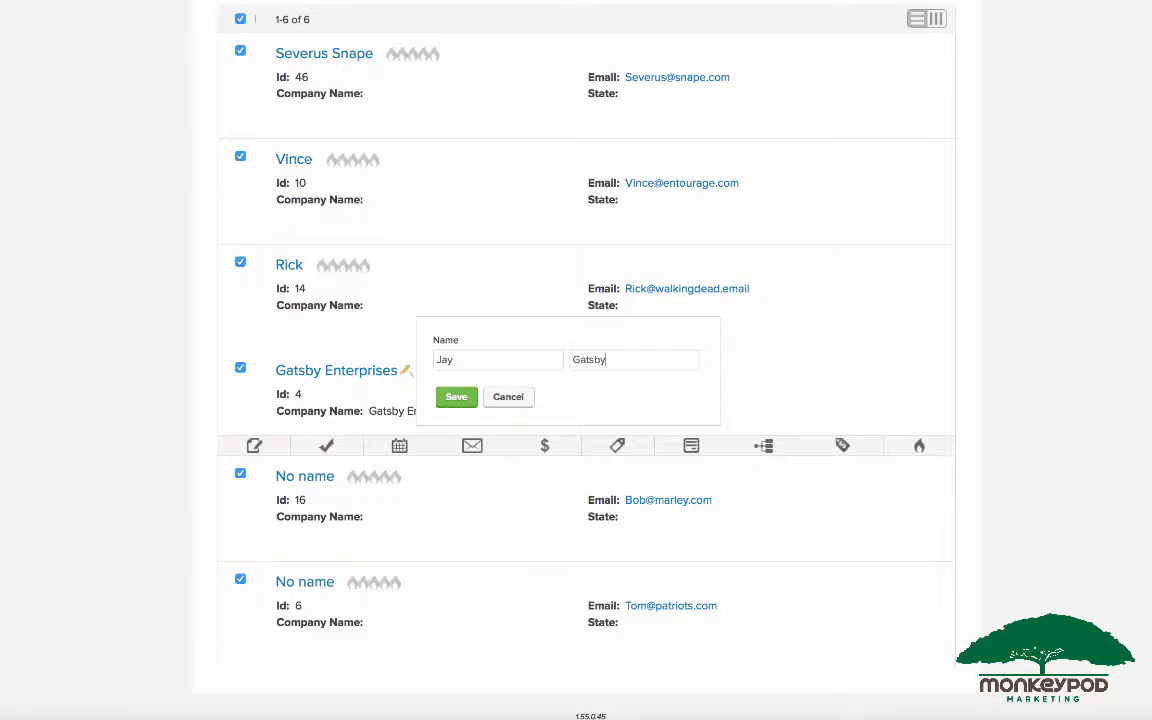
click(450, 399)
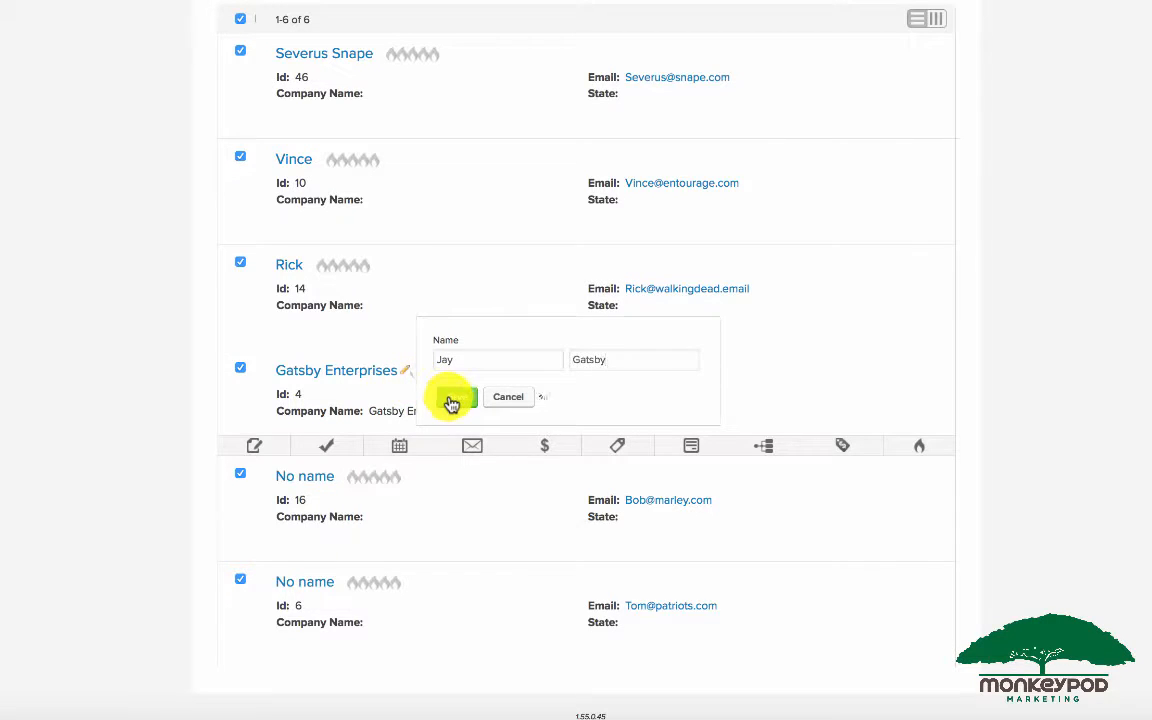
Enter the first and last name for the fifth contact in the results, matching its e-mail address, and save
mouse_move(373, 488)
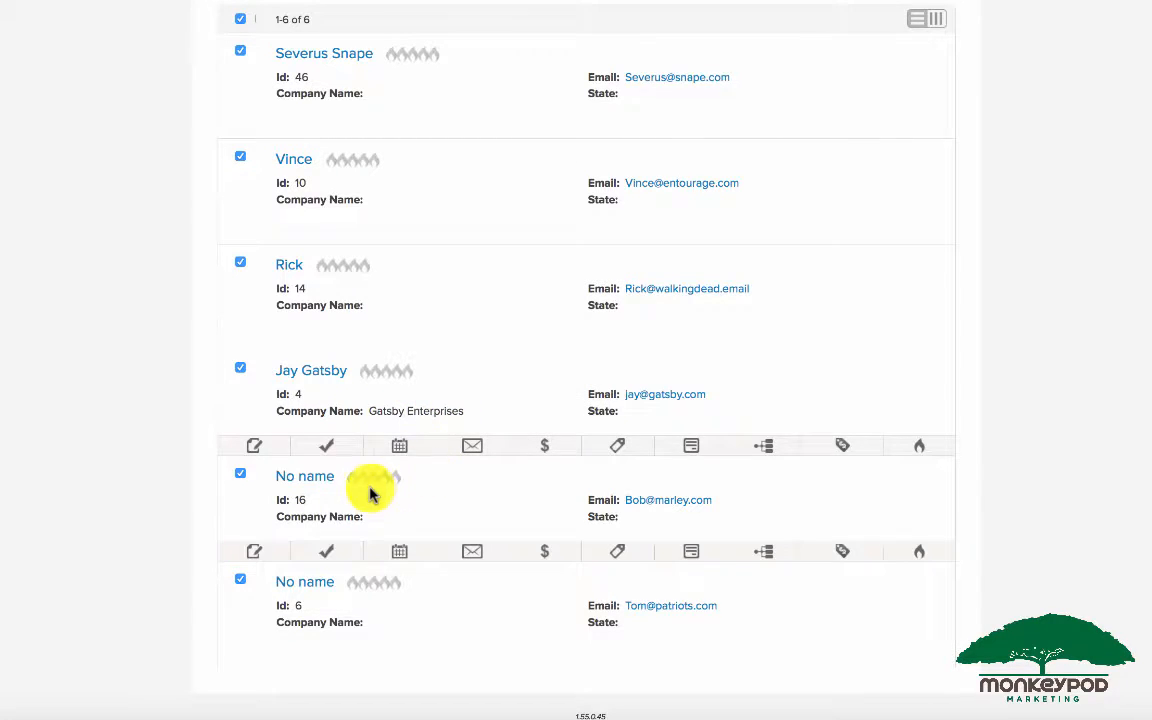
click(342, 478)
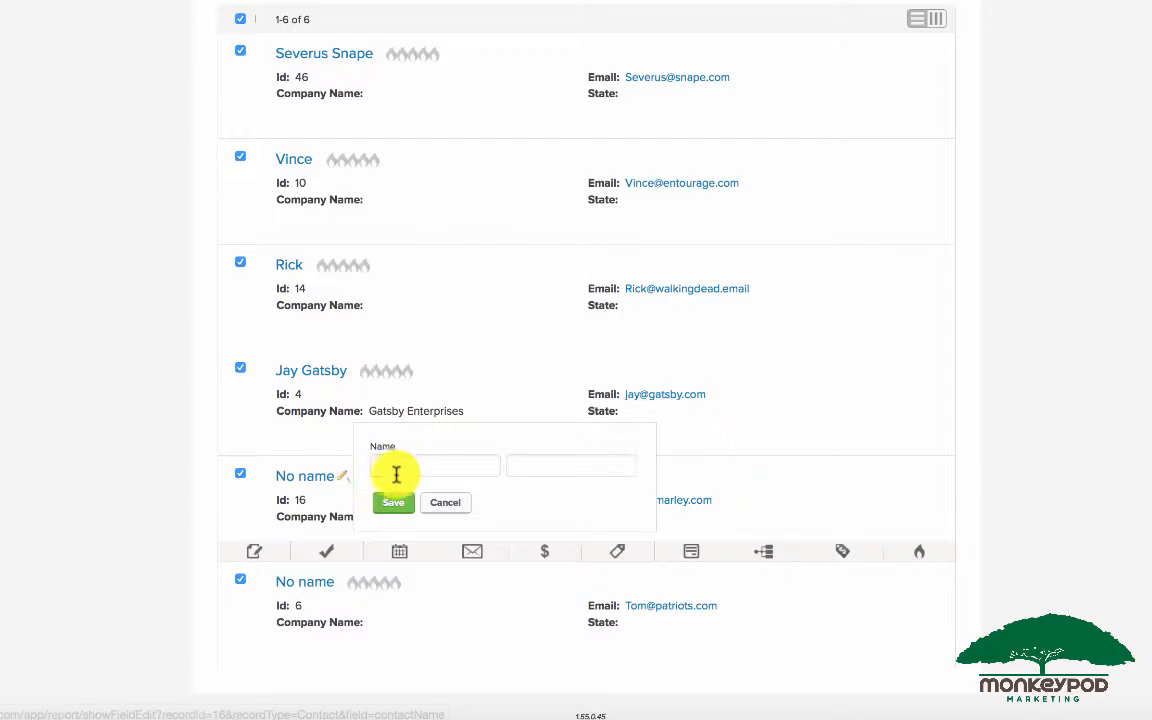
text(Bob Marley)
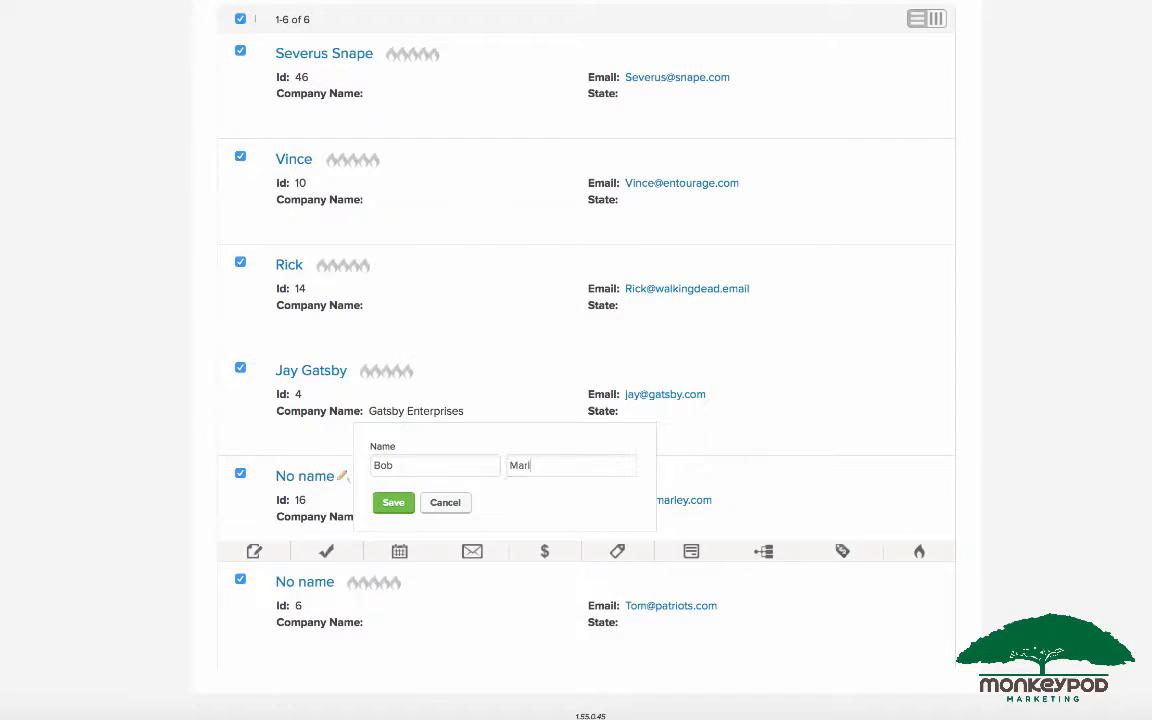
click(400, 503)
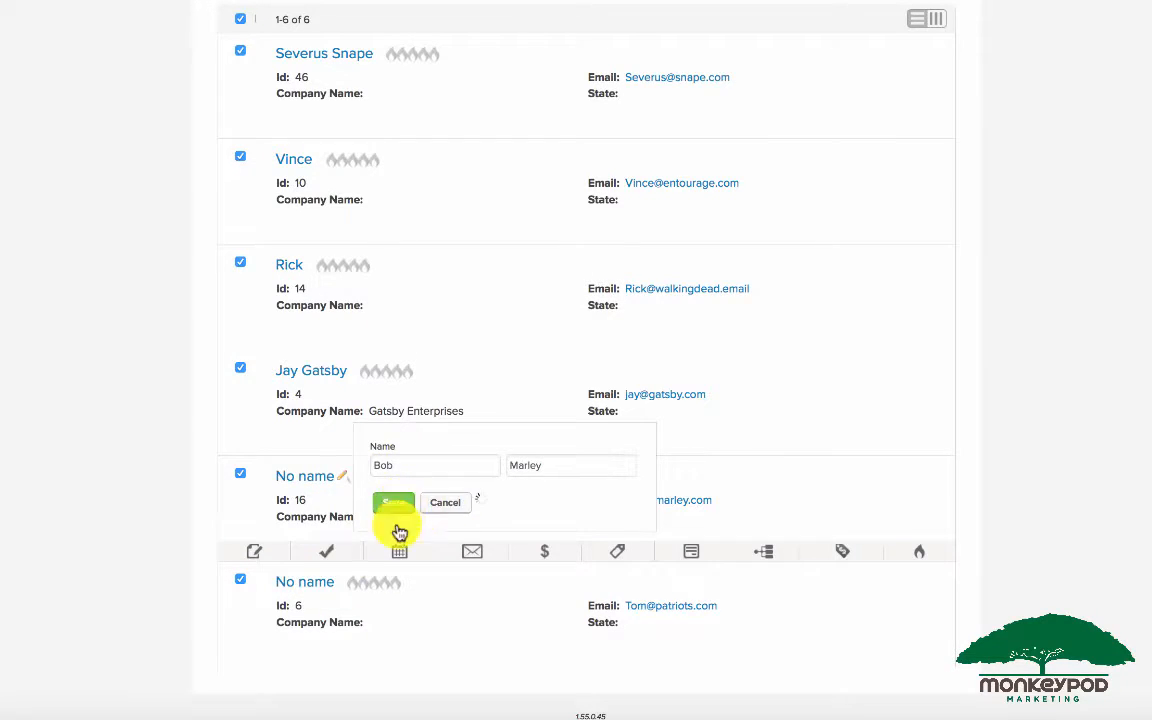
Add the first name to the last contact in the results, based on its e-mail address, and save
click(338, 583)
text(Tom)
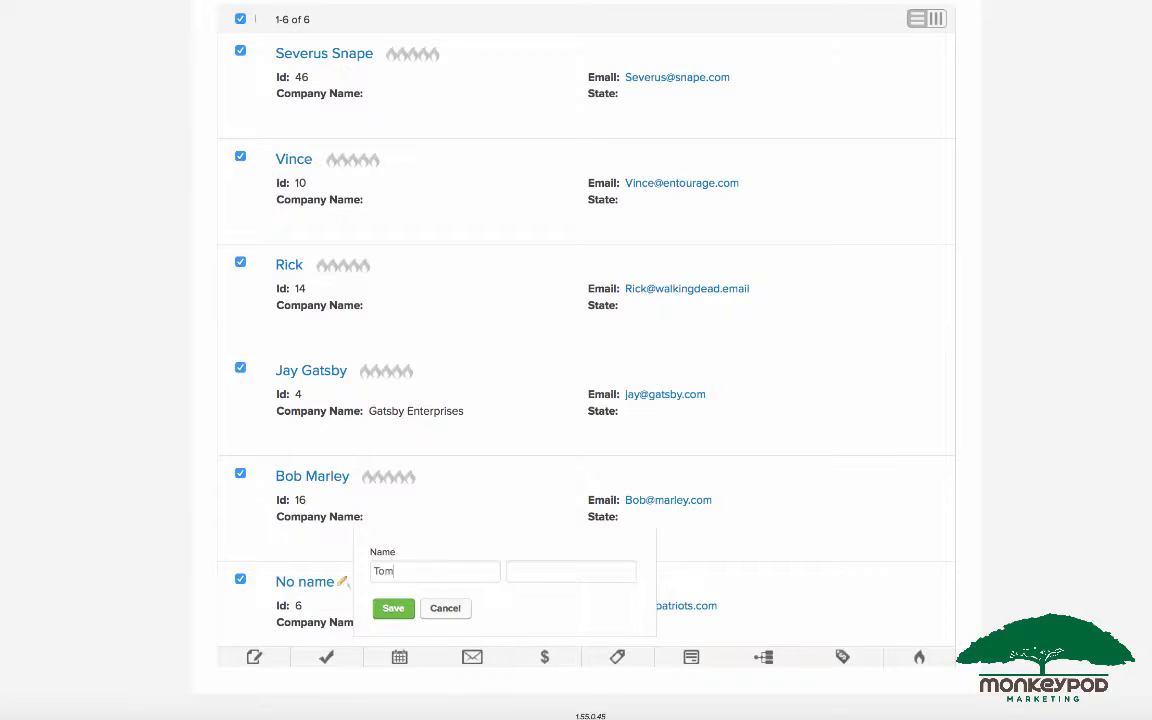
click(399, 610)
scroll(967, 353, up, 4)
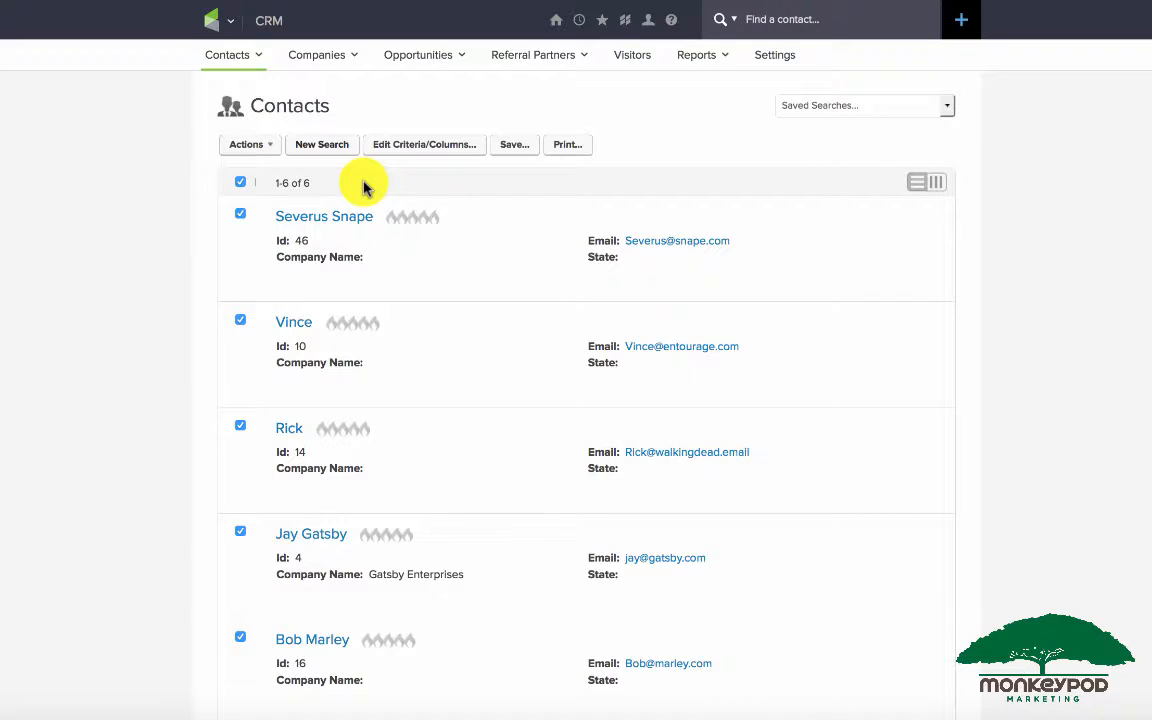
mouse_move(425, 236)
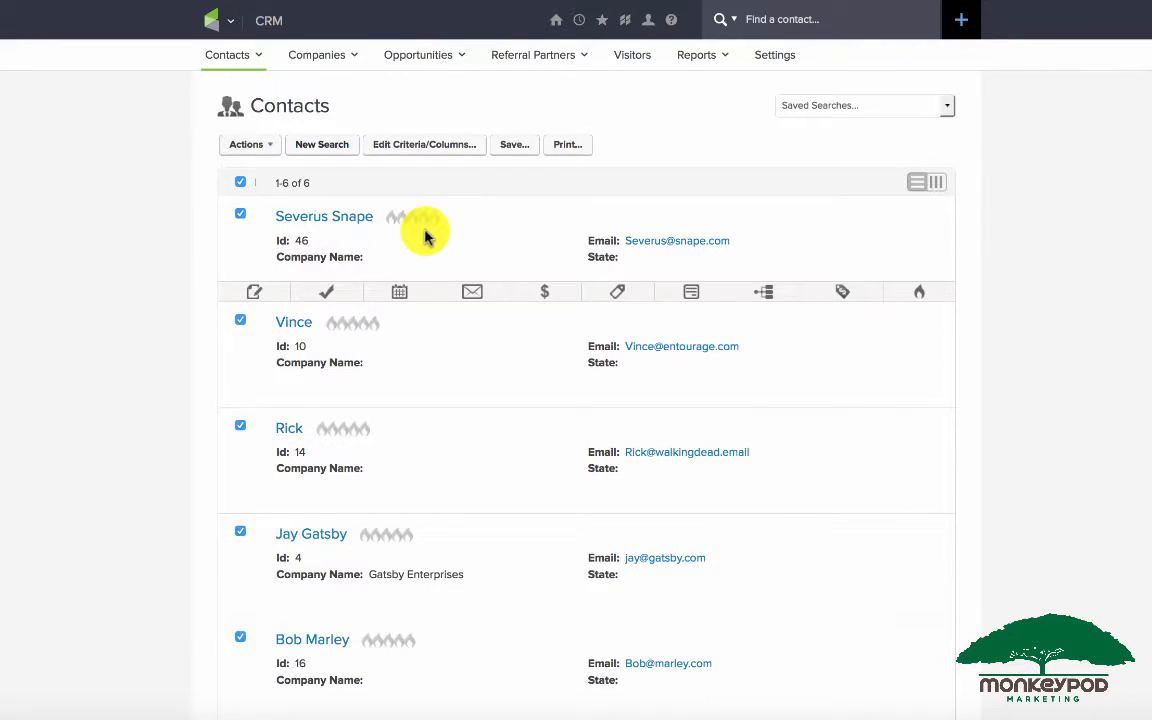
scroll(617, 250, down, 3)
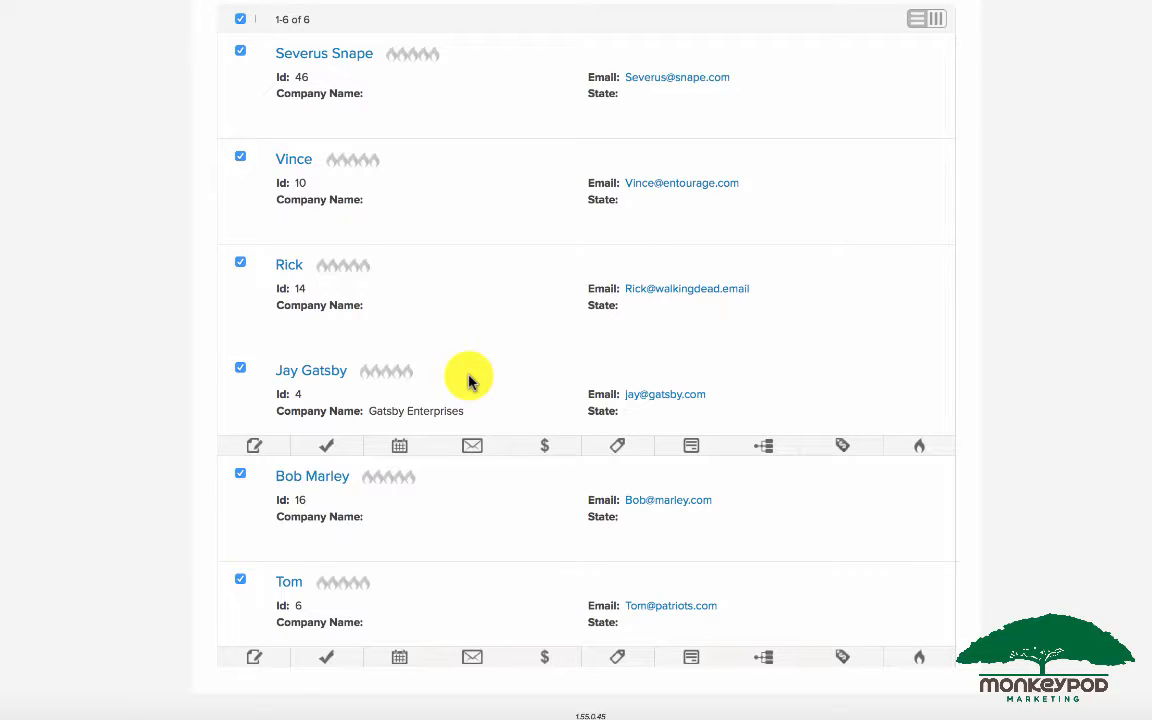
scroll(469, 380, up, 3)
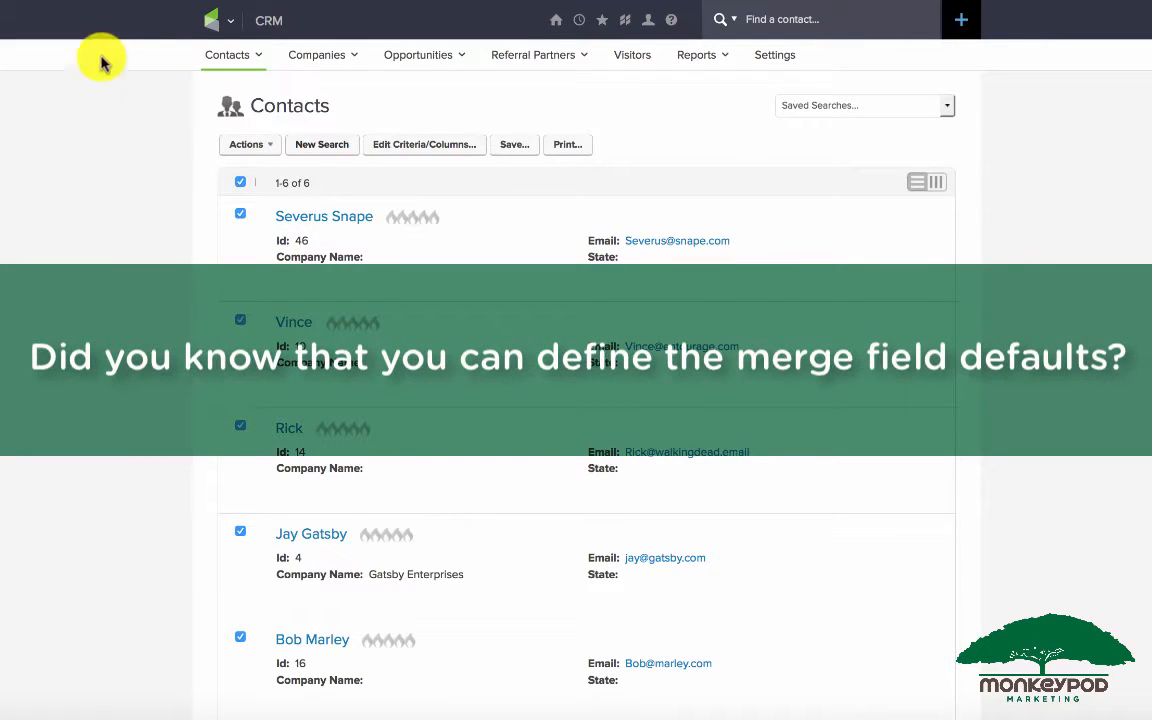
Open the Contact merge defaults from the Marketing template settings and show the most common contact fields
click(215, 20)
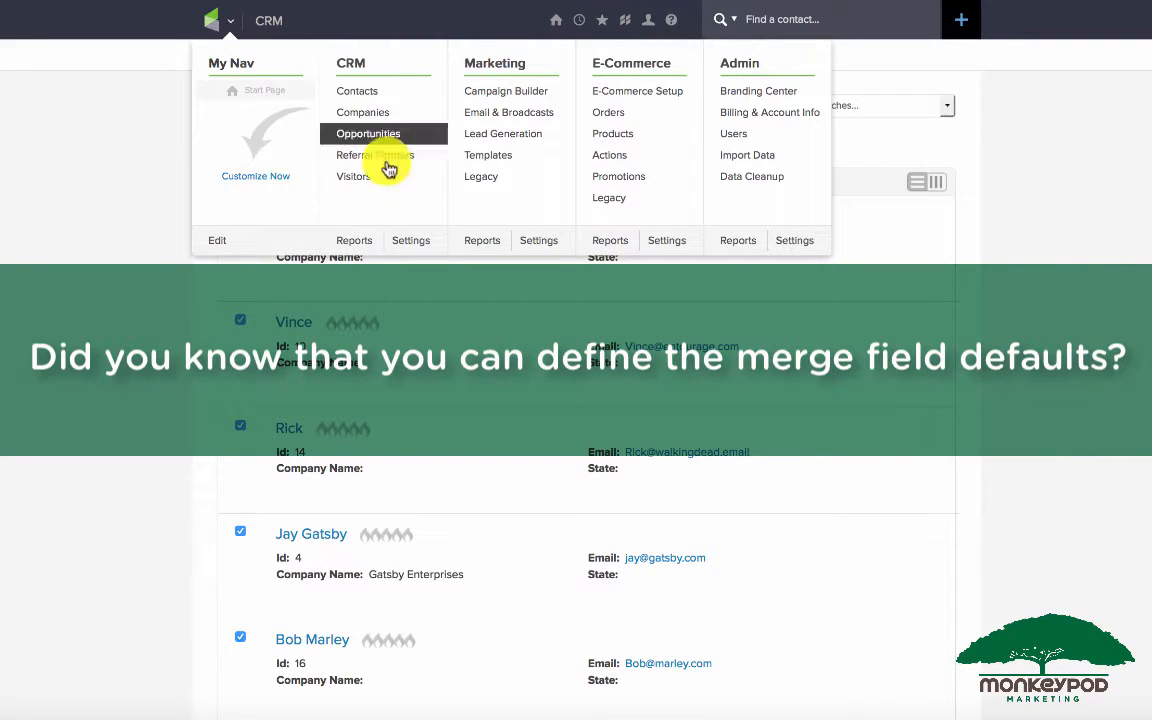
click(537, 243)
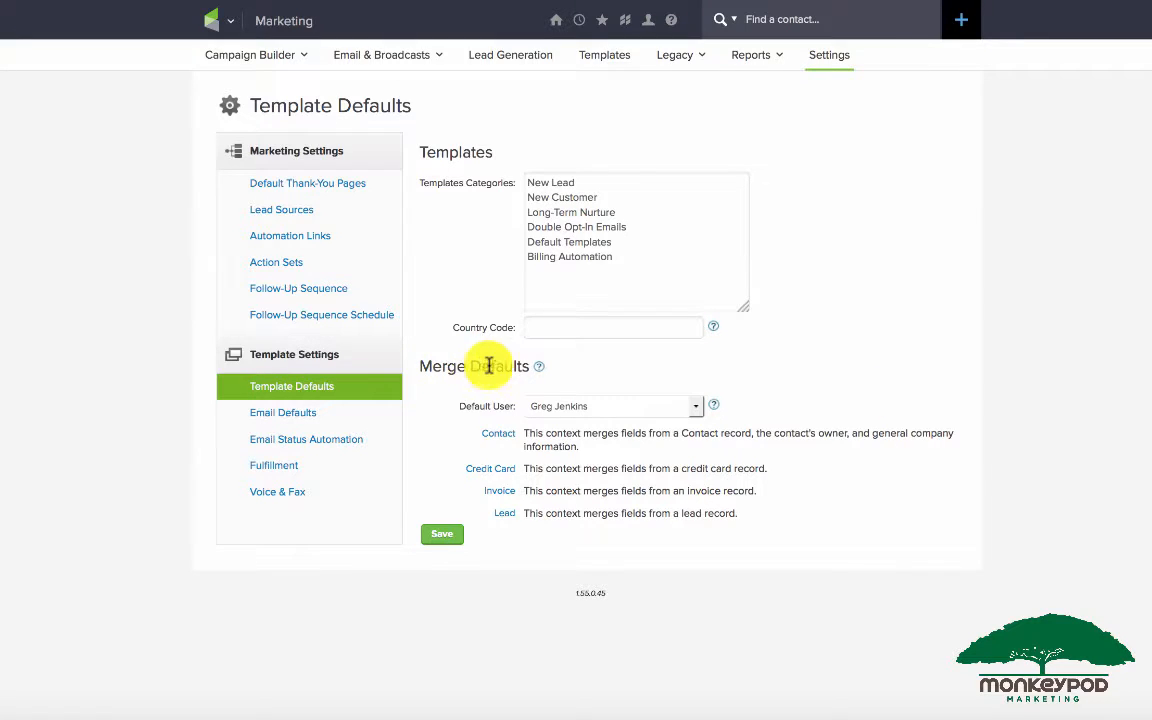
mouse_move(540, 368)
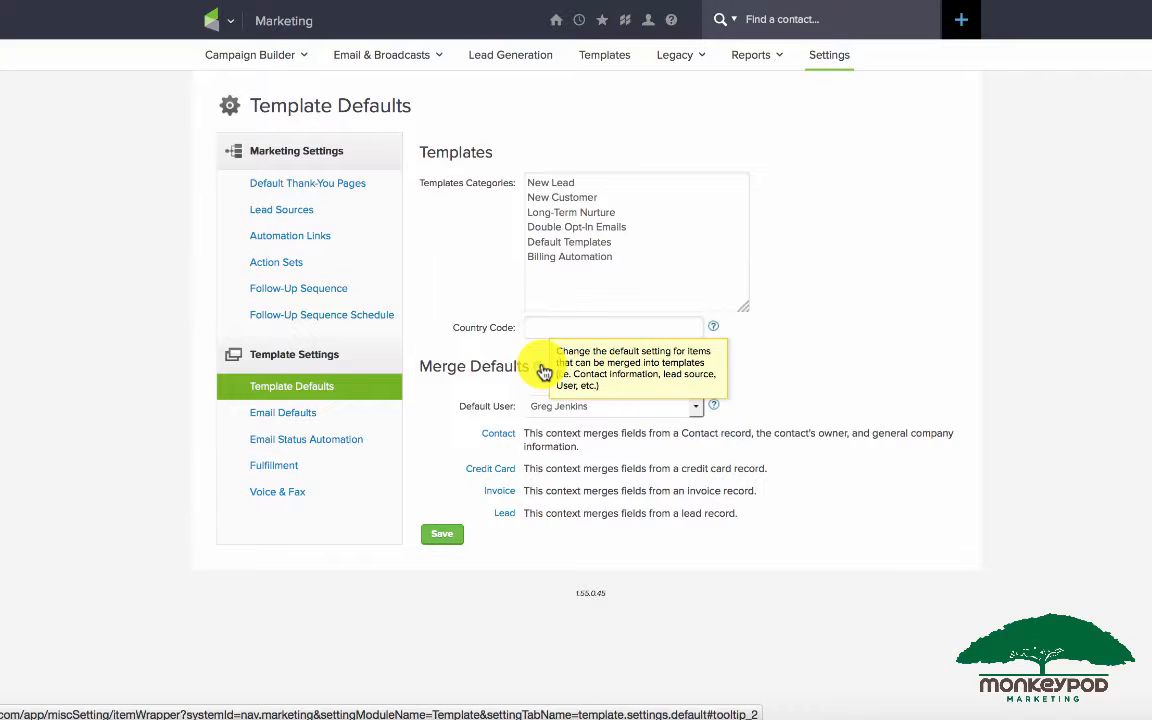
click(500, 436)
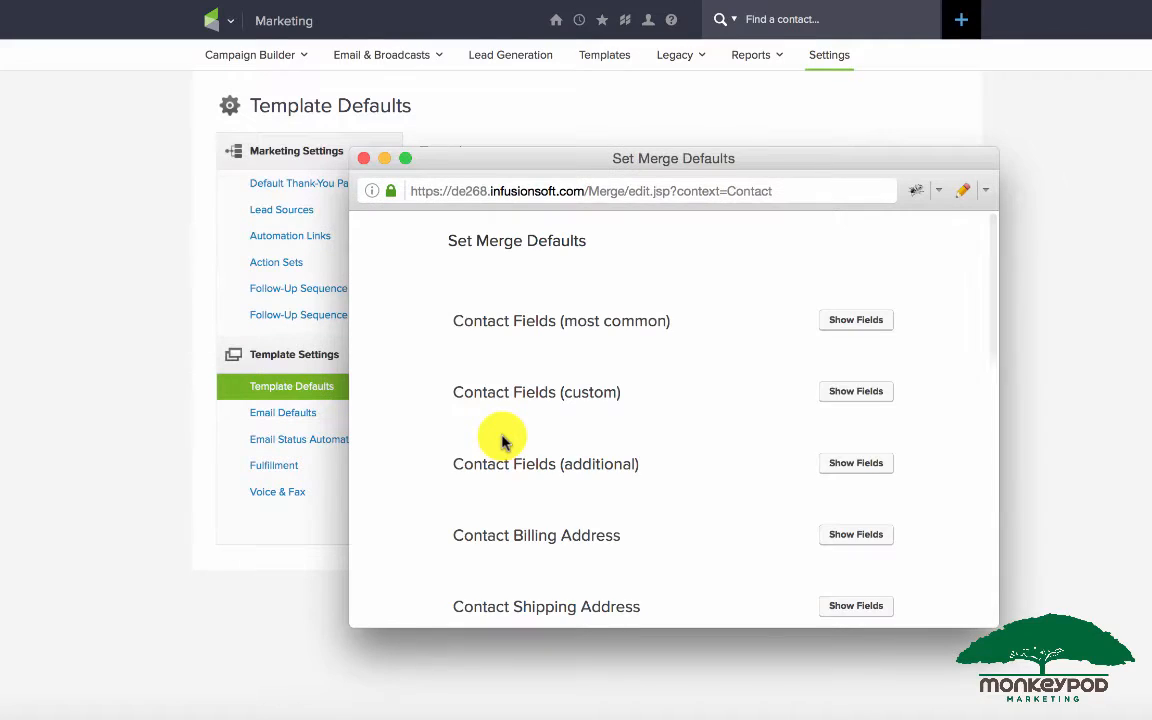
click(830, 317)
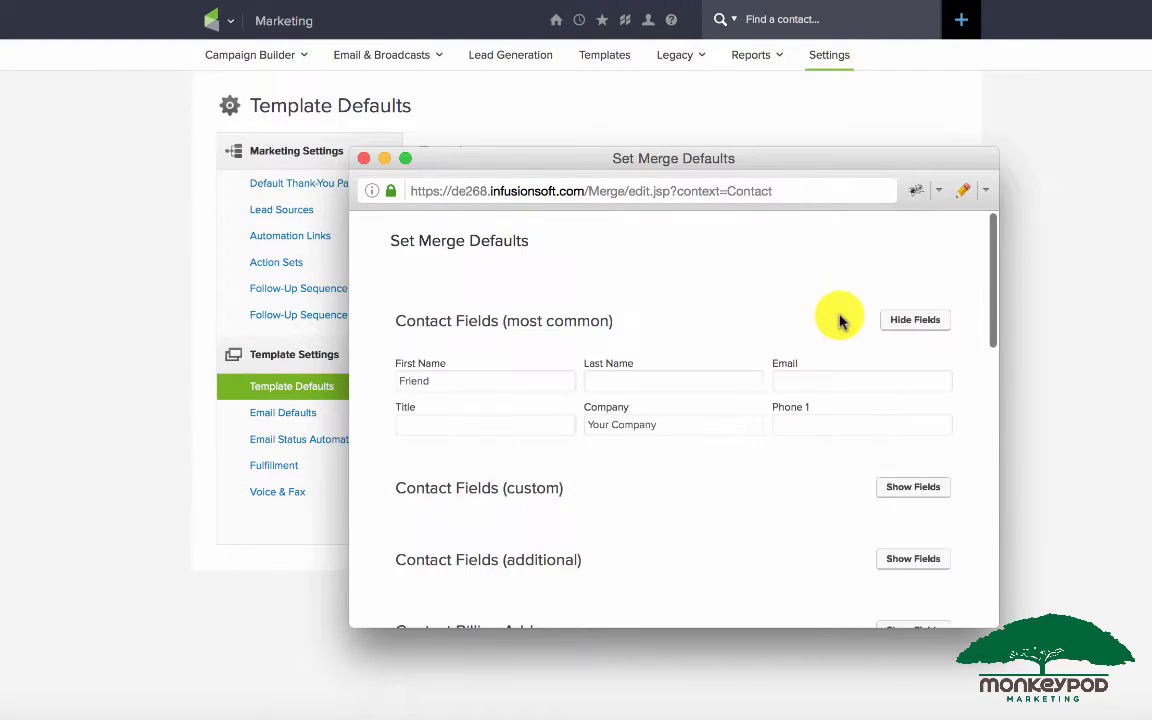
Review the First Name and Company defaults among the most common contact fields
drag(447, 381, 352, 452)
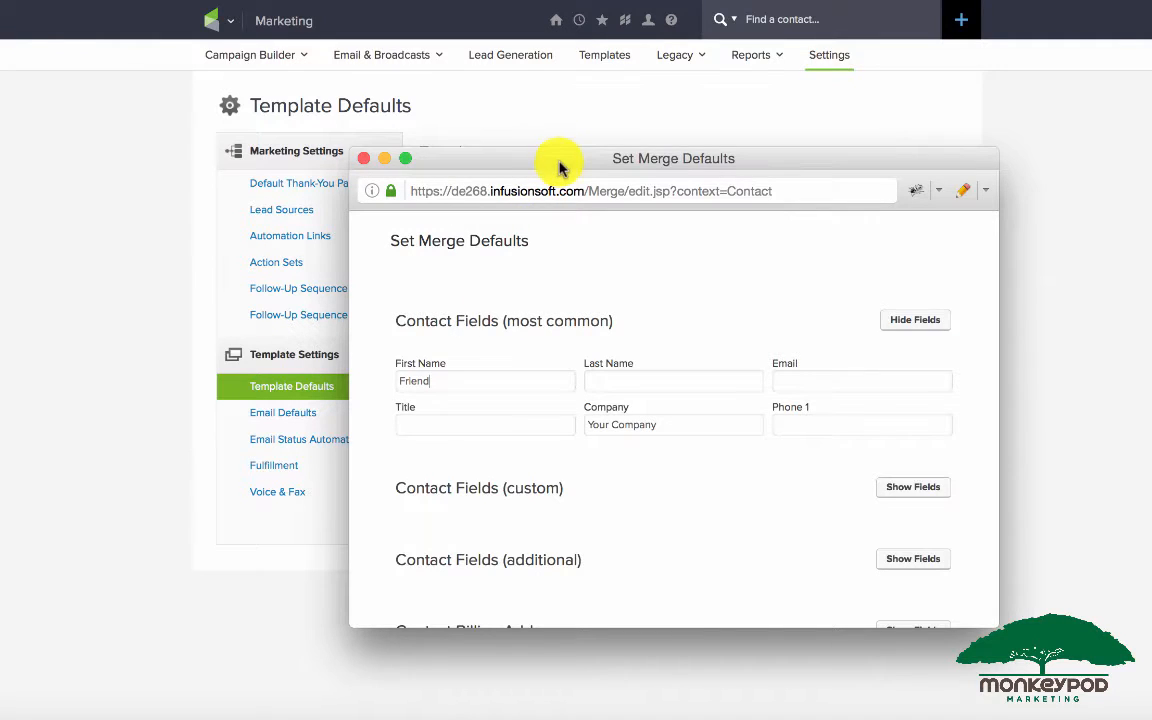
drag(560, 161, 552, 72)
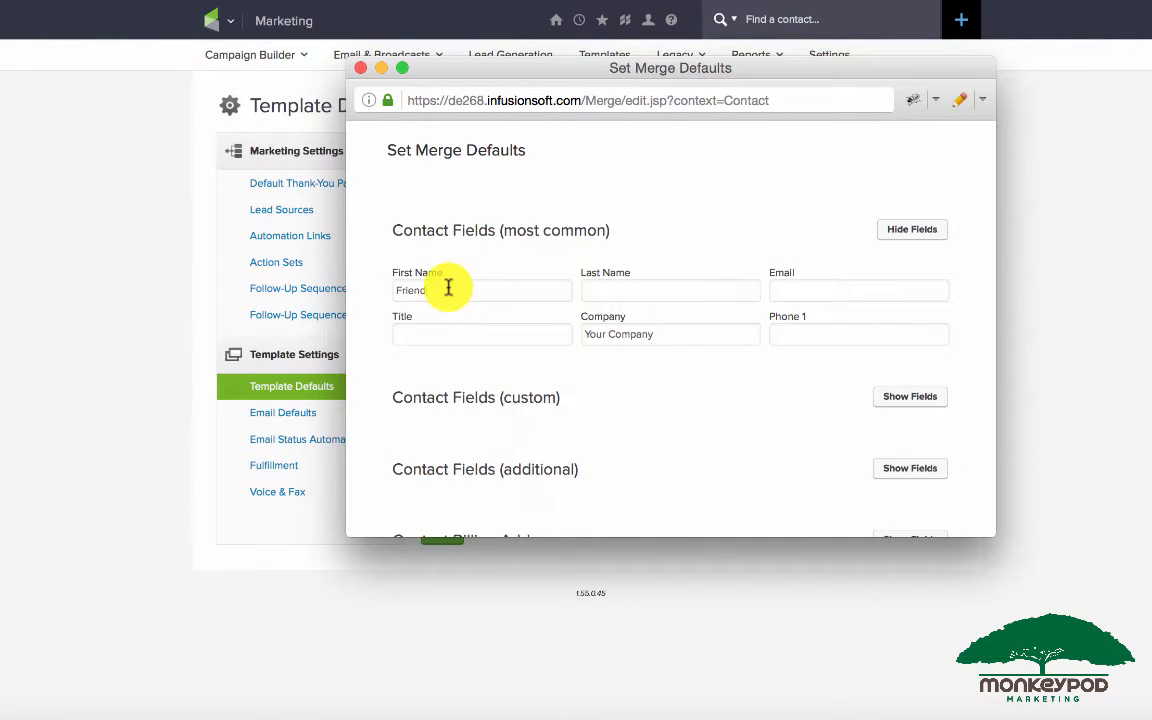
drag(404, 288, 387, 288)
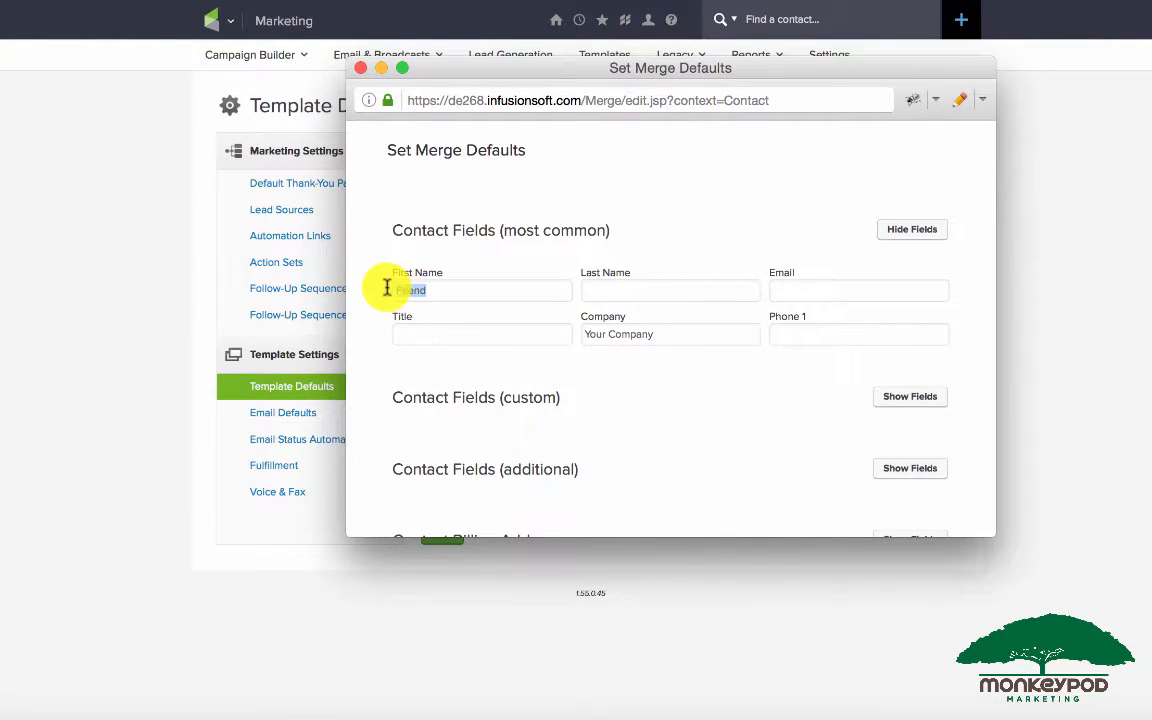
click(442, 290)
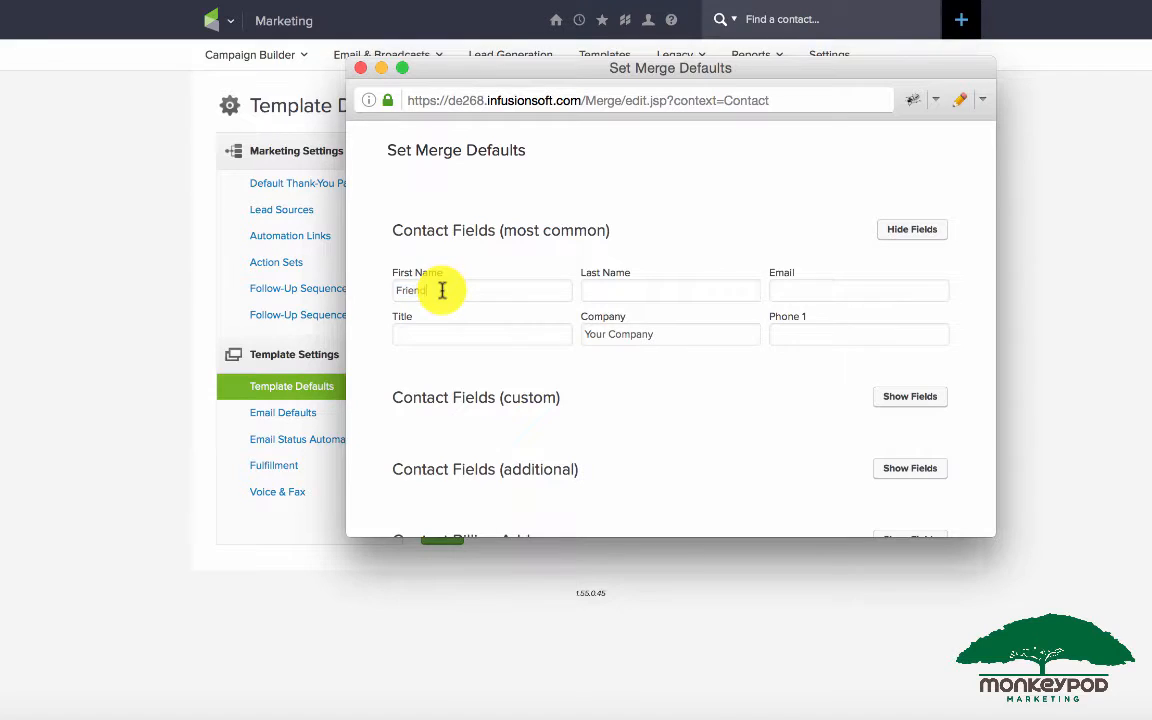
drag(669, 329, 563, 329)
click(679, 341)
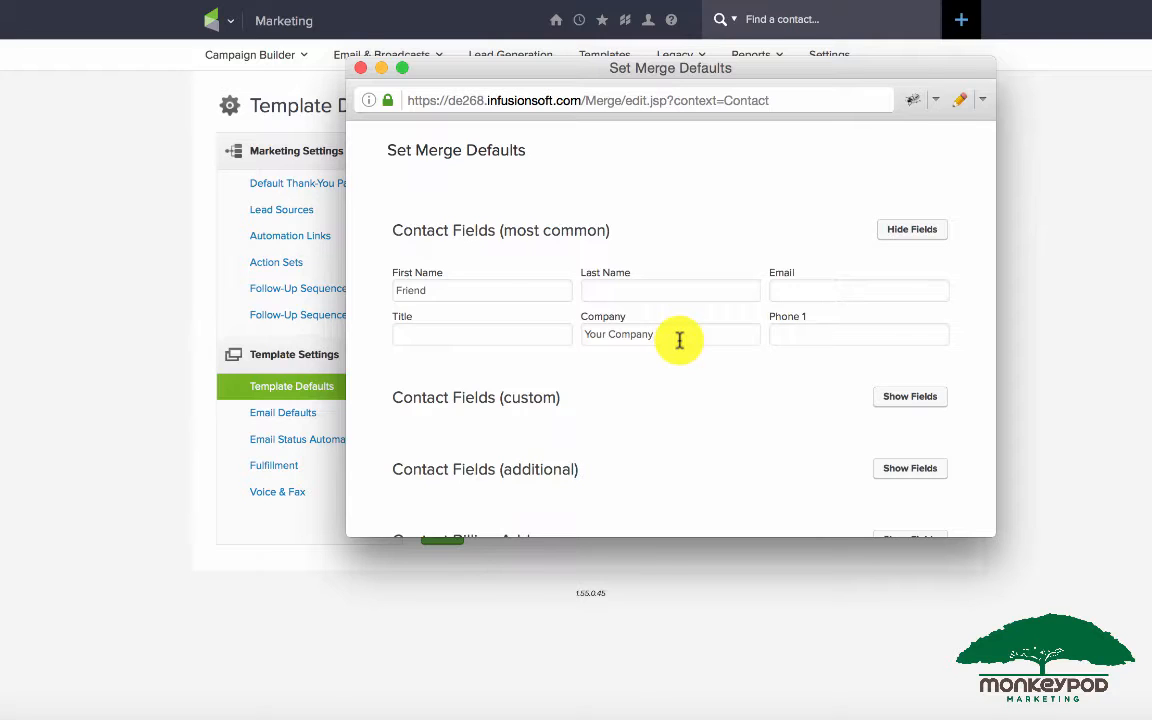
drag(679, 340, 542, 339)
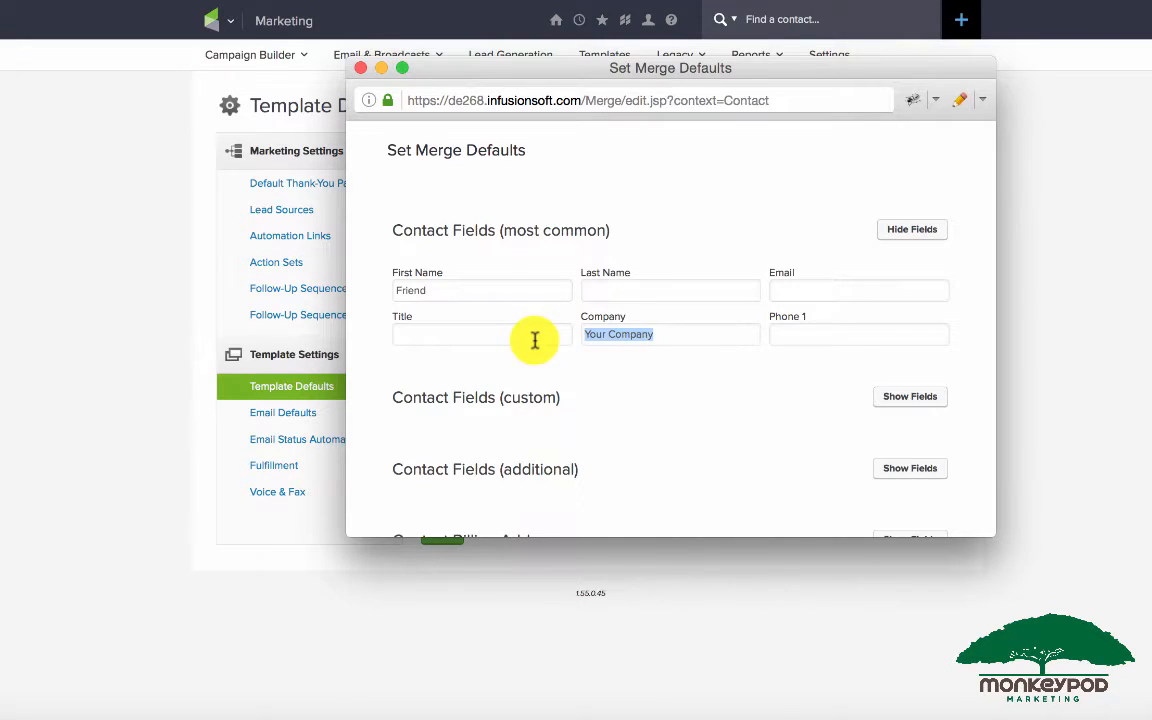
key(BackSpace)
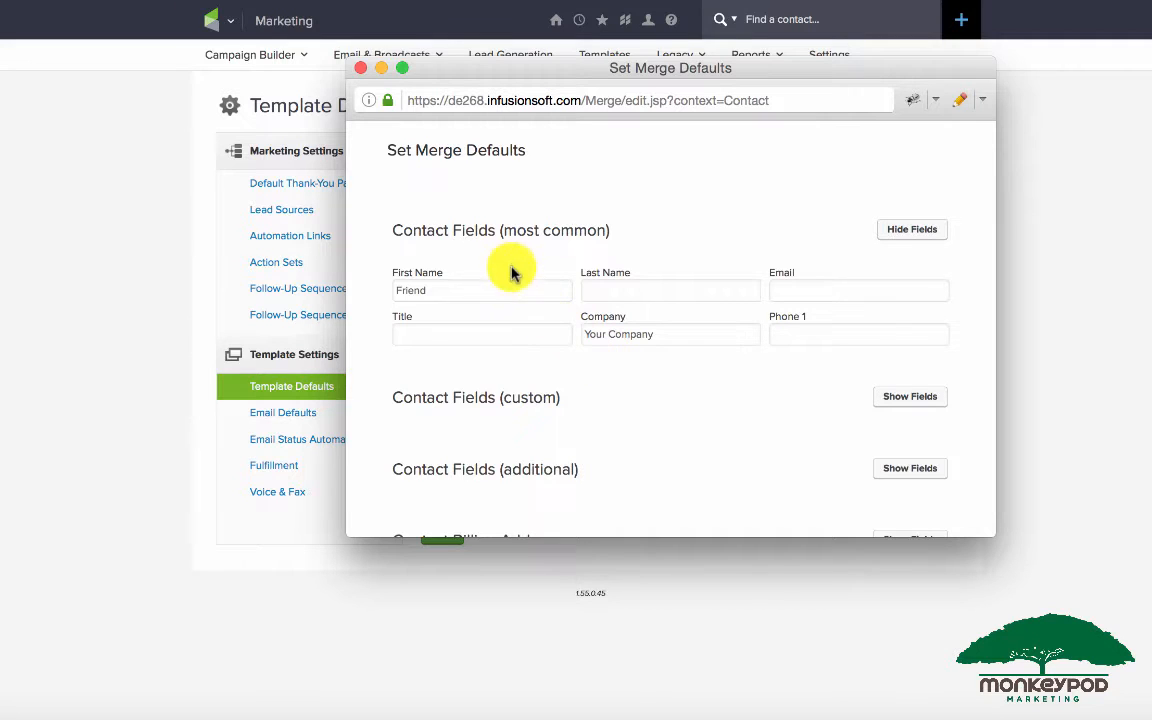
Review the other merge default sections with the most common contact fields hidden, and close the merge defaults window without saving
click(906, 235)
scroll(686, 321, down, 2)
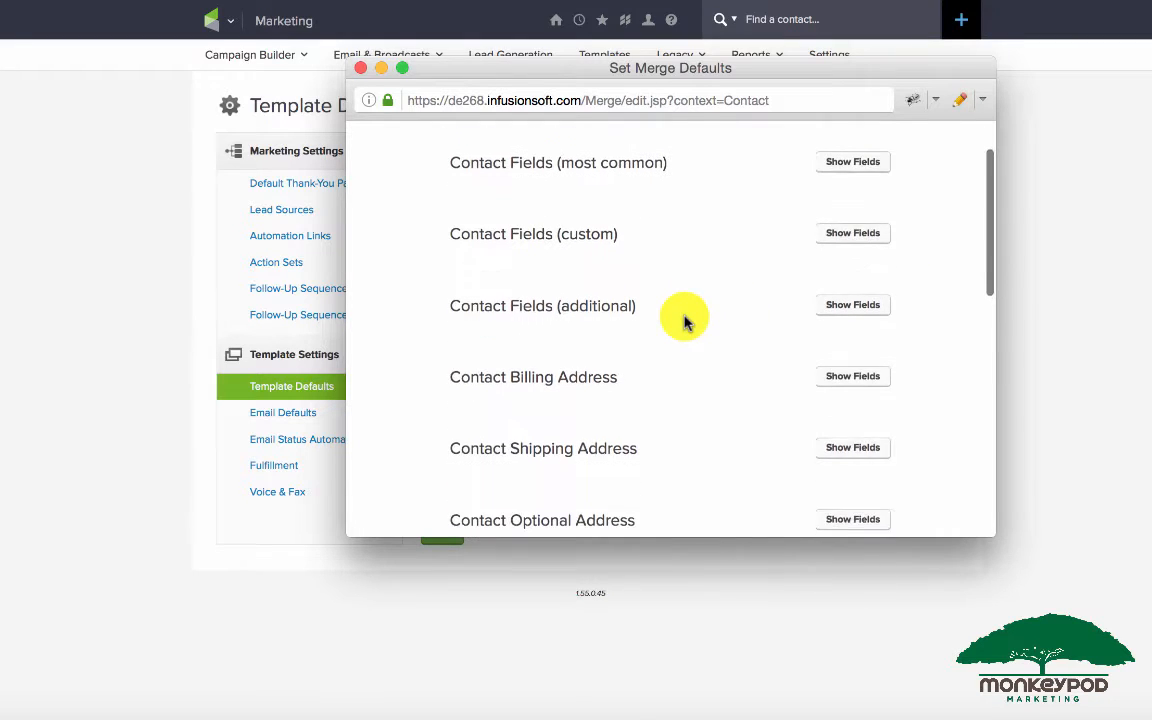
scroll(686, 321, down, 2)
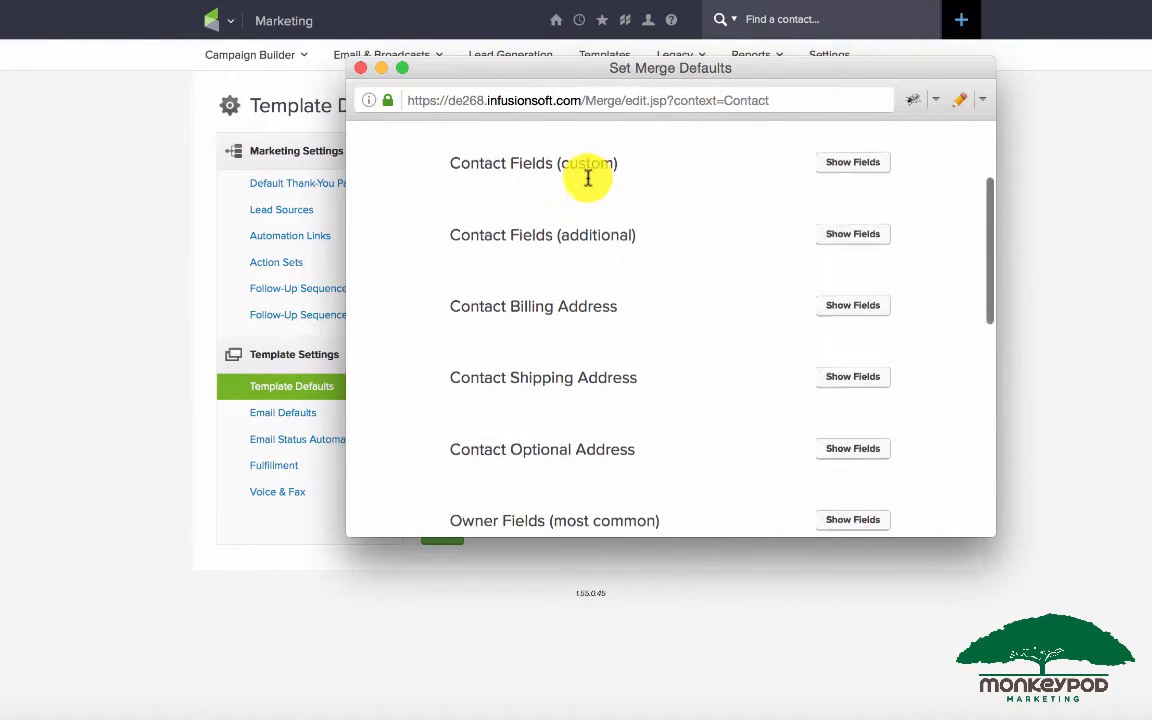
scroll(588, 178, down, 10)
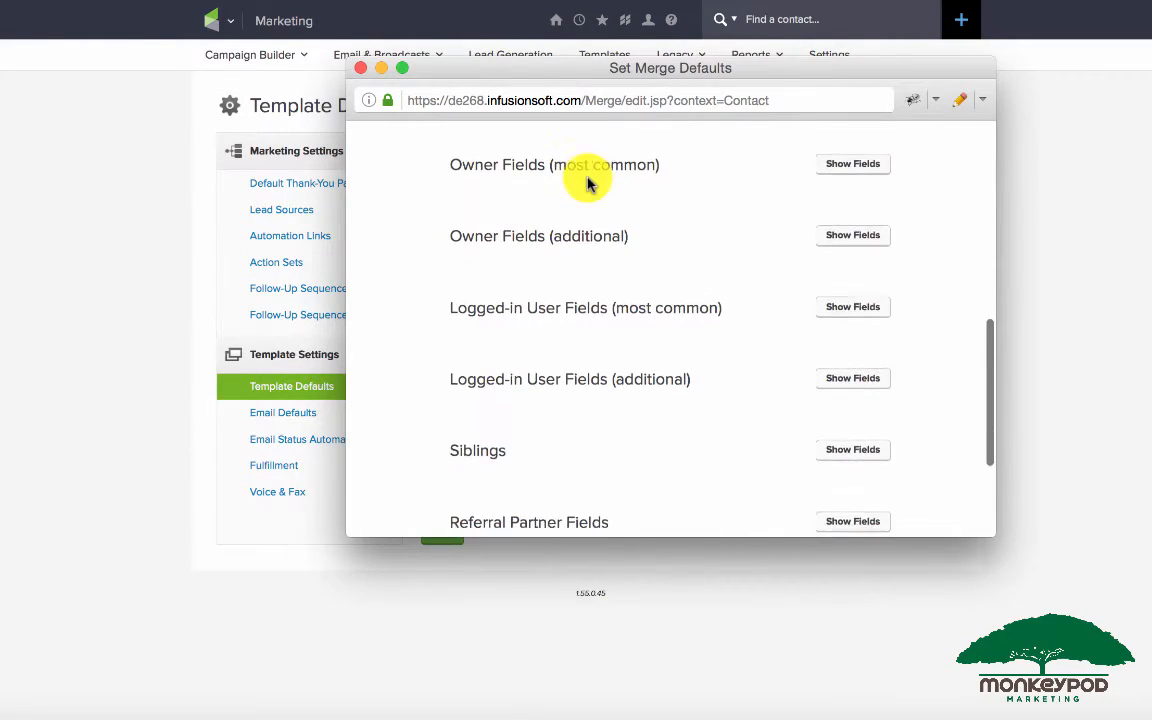
scroll(588, 183, down, 5)
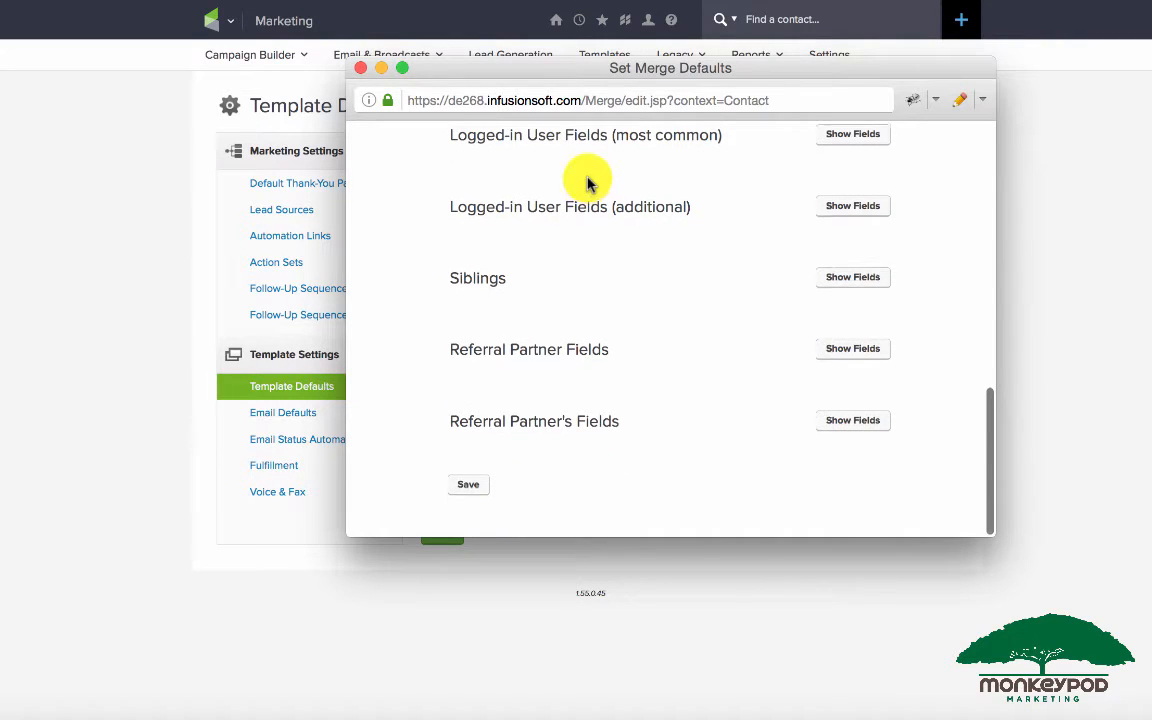
scroll(588, 181, up, 15)
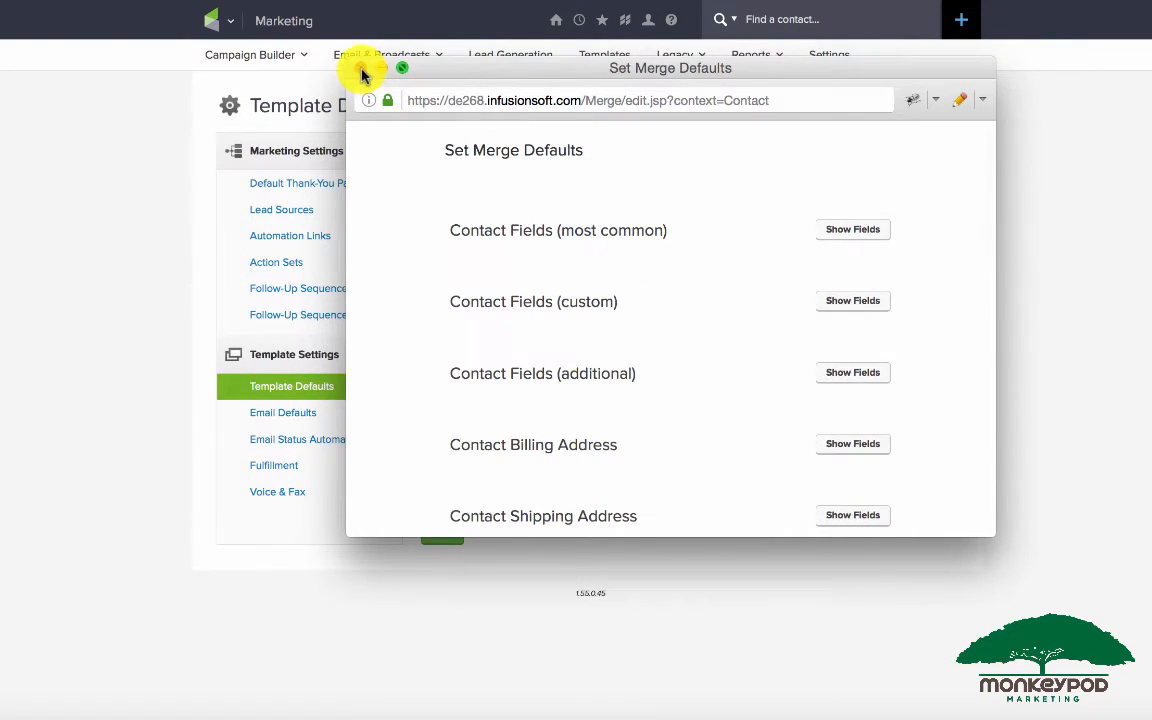
click(362, 68)
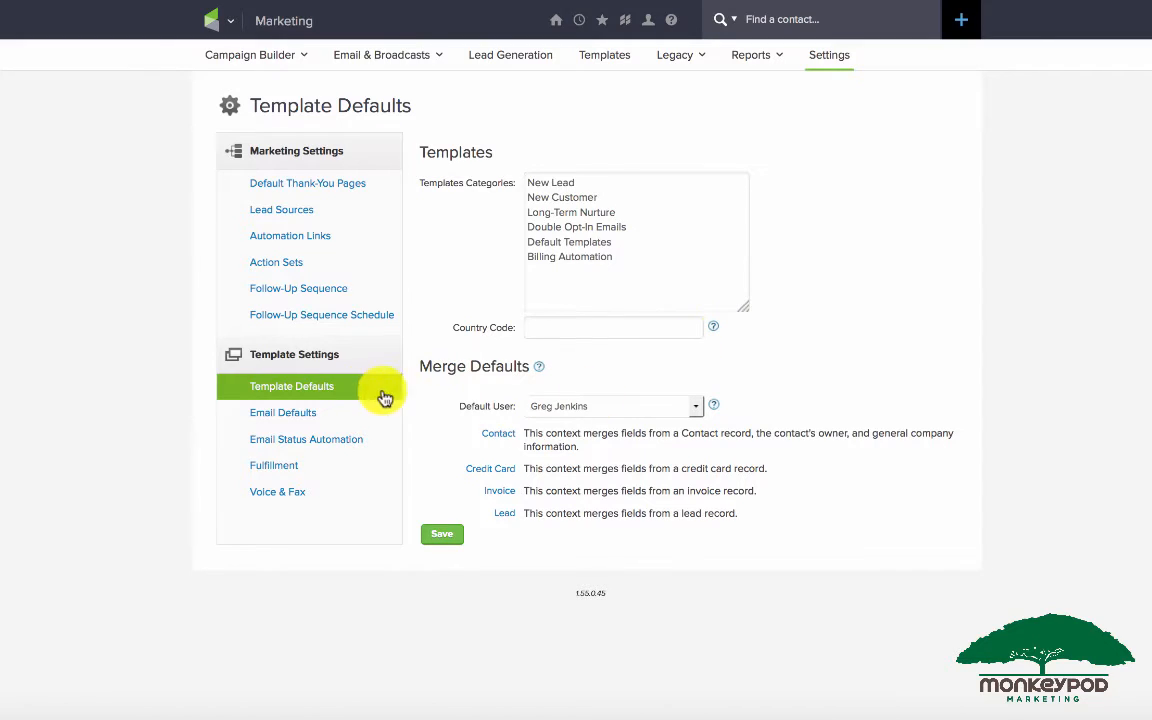